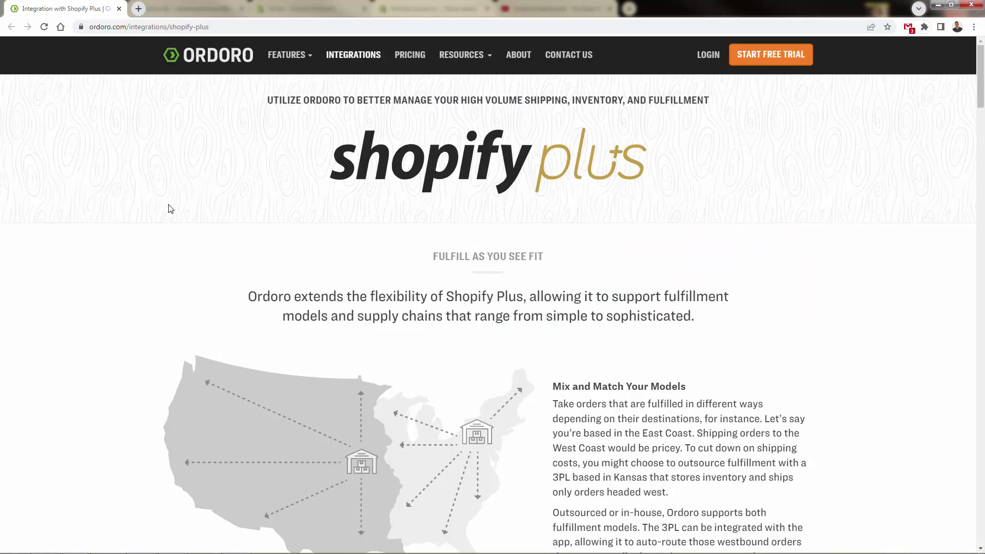
Scroll the Shopify Plus page past Access Our API and Multi-Warehouse Inventory to Shipping Presets.
scroll(171, 209, down, 1)
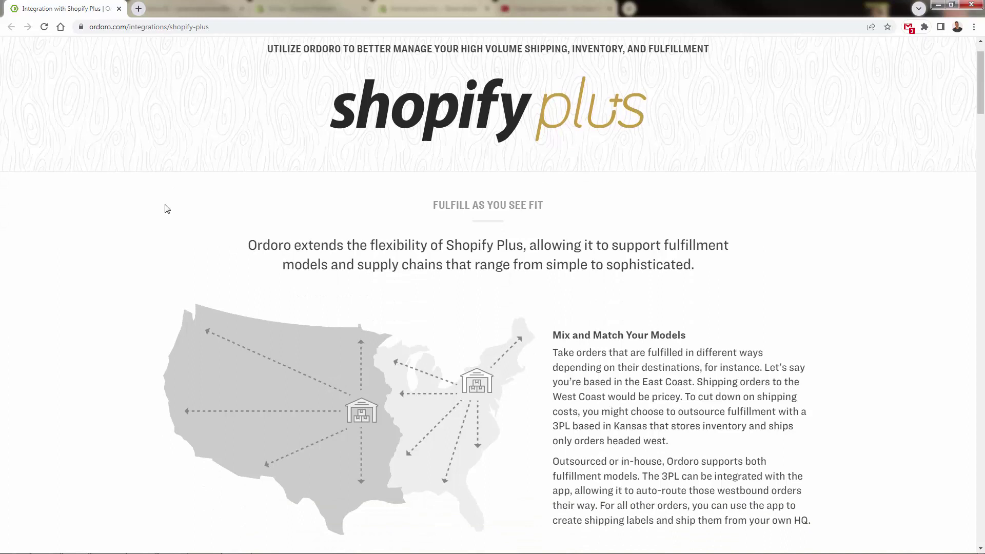
scroll(166, 209, down, 1)
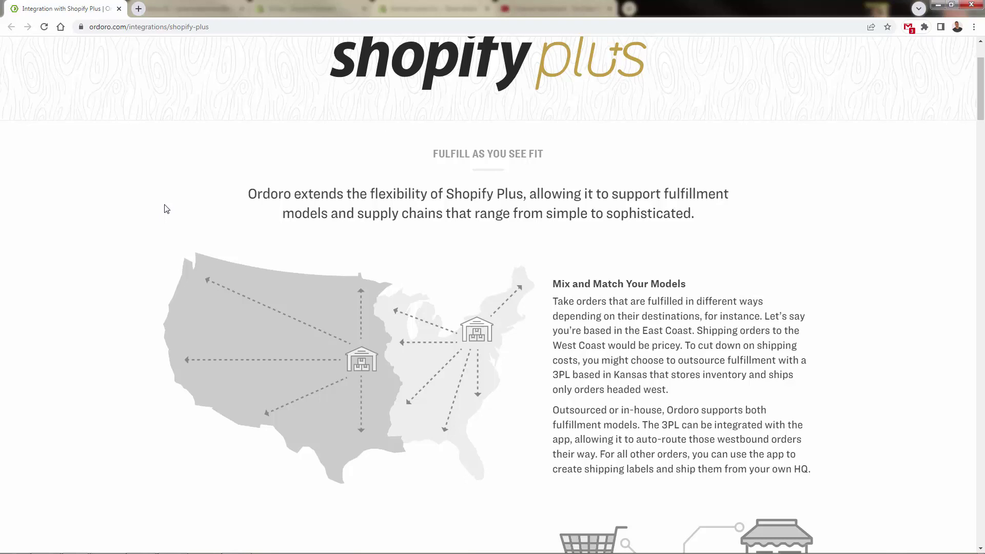
scroll(166, 209, down, 1)
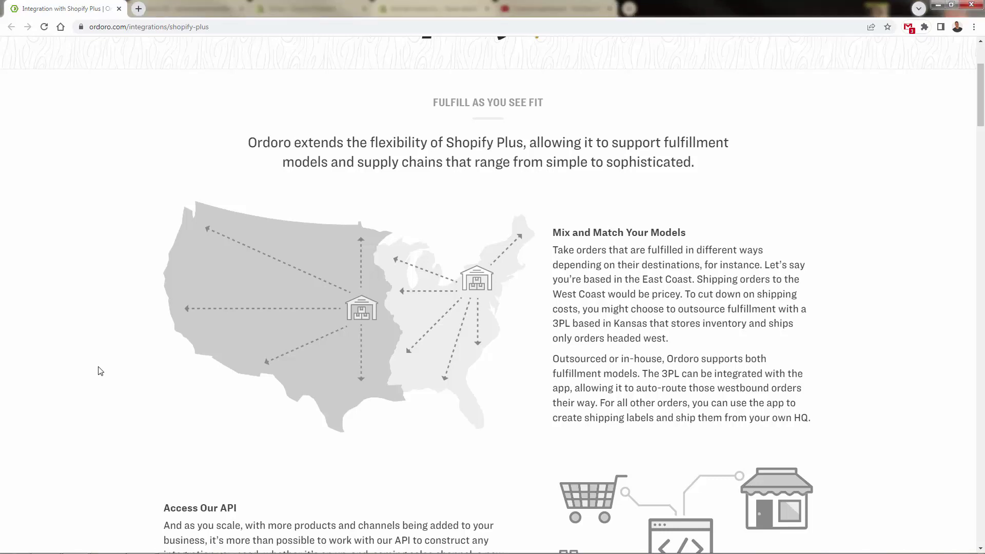
scroll(100, 372, down, 1)
scroll(101, 371, down, 1)
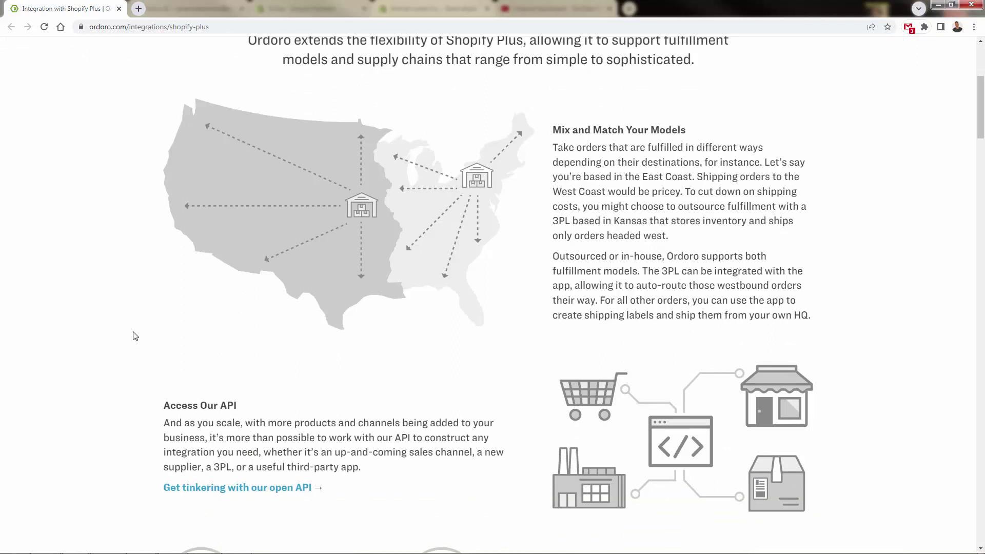
scroll(132, 336, down, 1)
scroll(133, 336, down, 1)
scroll(118, 343, down, 2)
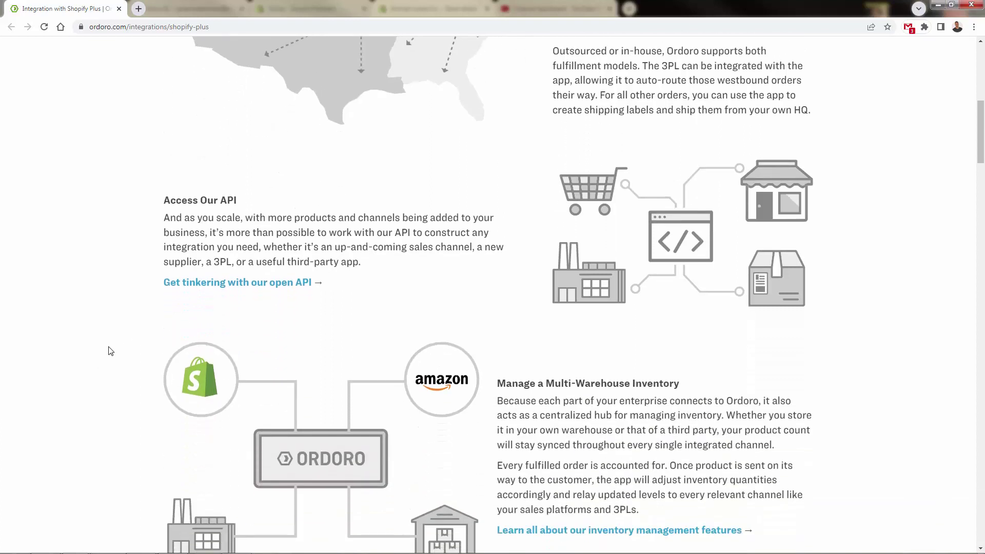
scroll(105, 352, down, 1)
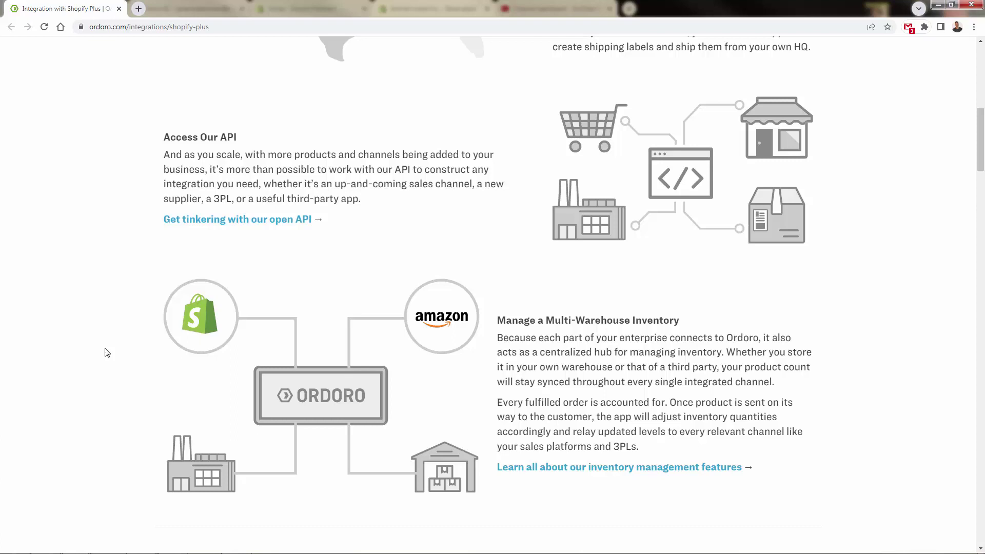
scroll(107, 352, down, 1)
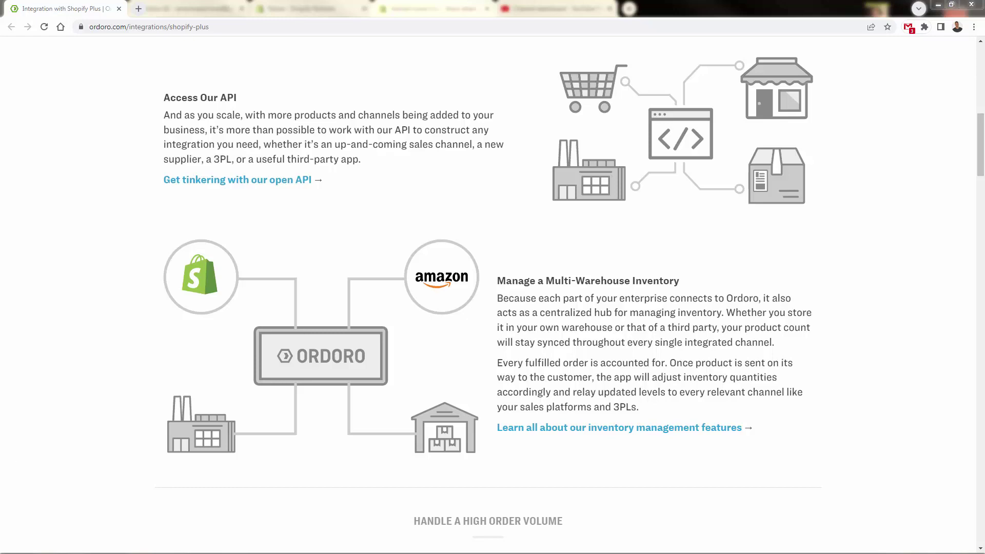
scroll(82, 411, down, 8)
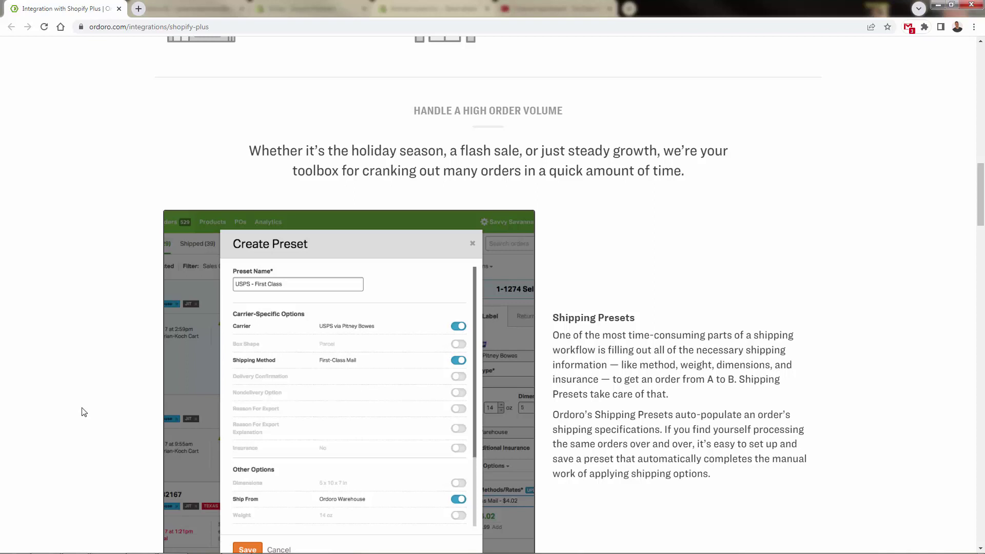
Scroll through Automation Rules, Batch Processing, dropshipping and Specialized for Shopify Plus sections.
scroll(122, 342, down, 2)
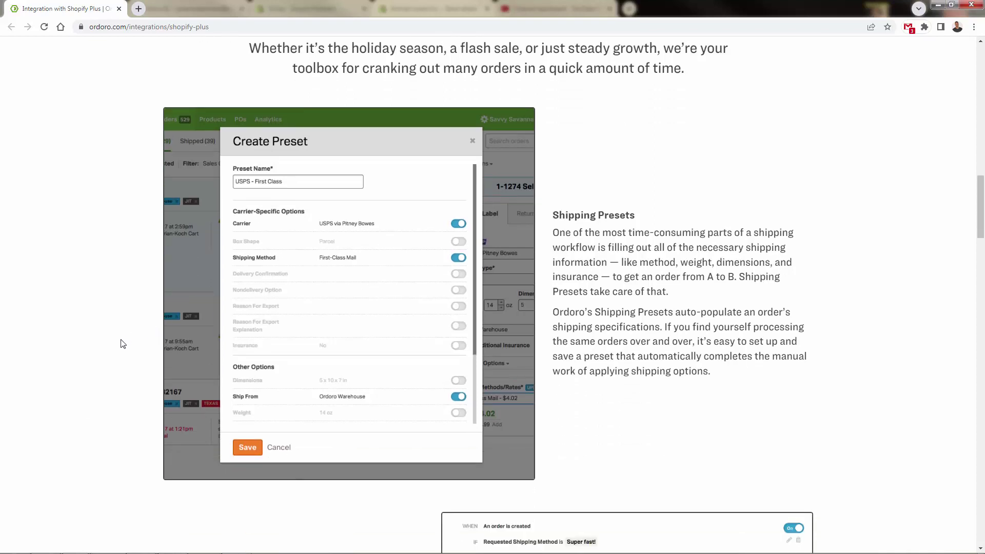
scroll(91, 354, down, 6)
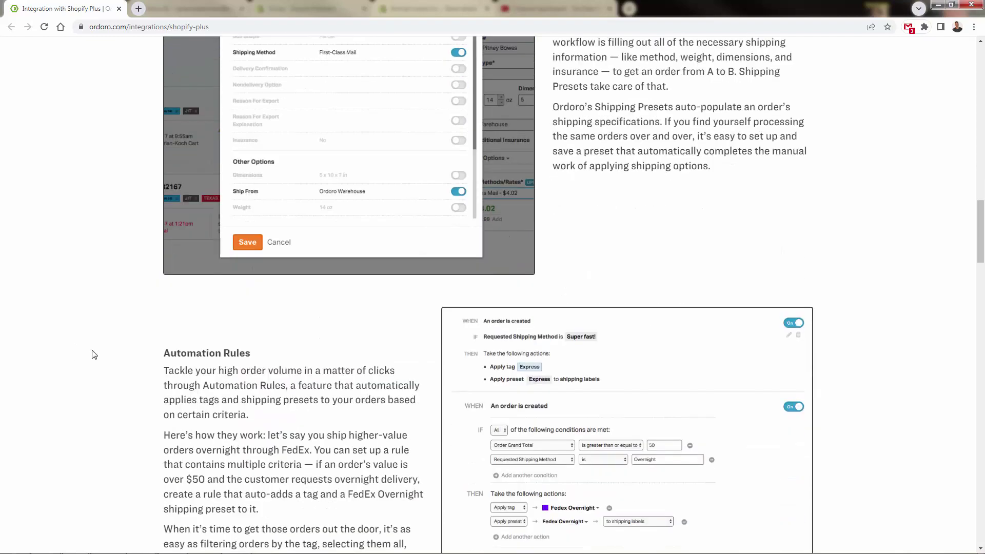
scroll(94, 354, down, 2)
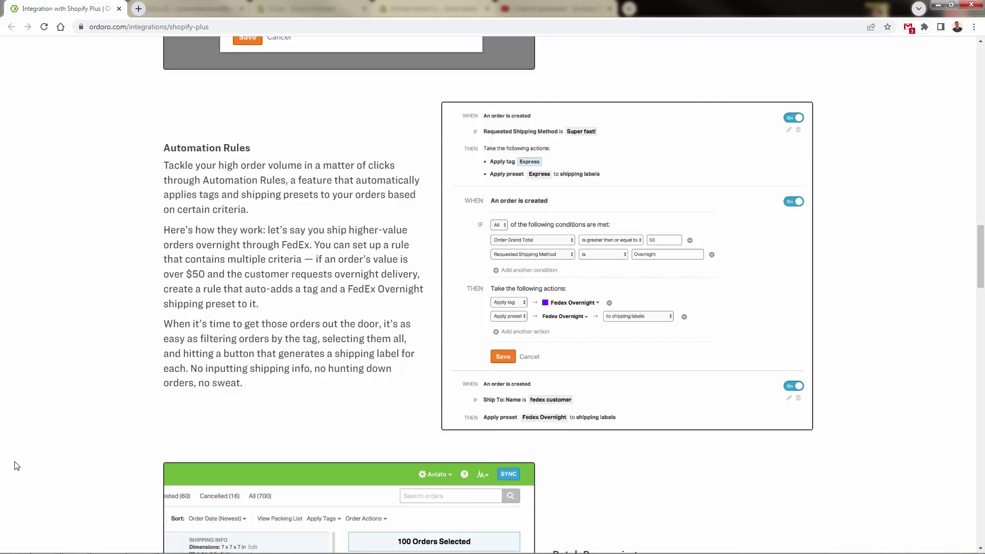
scroll(141, 342, down, 7)
scroll(143, 343, up, 1)
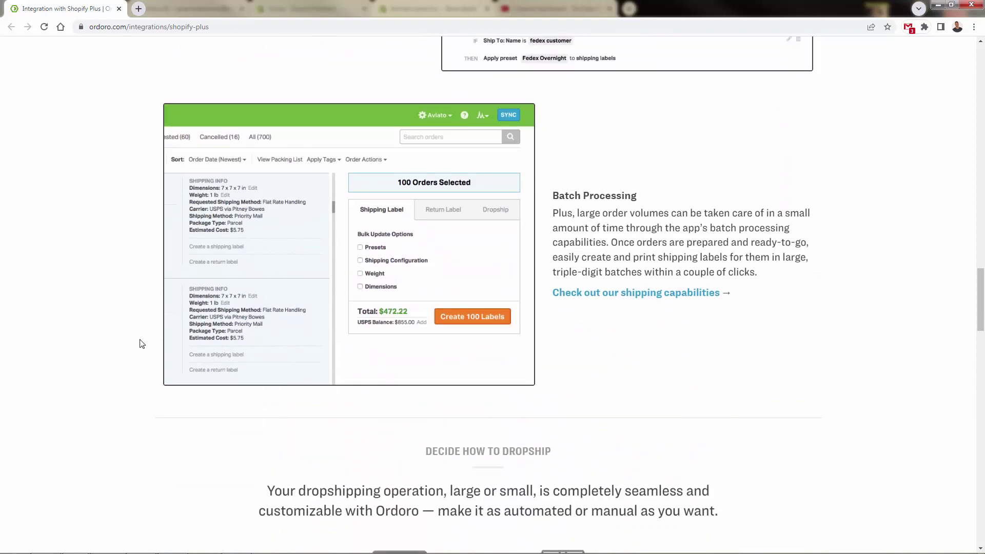
scroll(142, 344, down, 2)
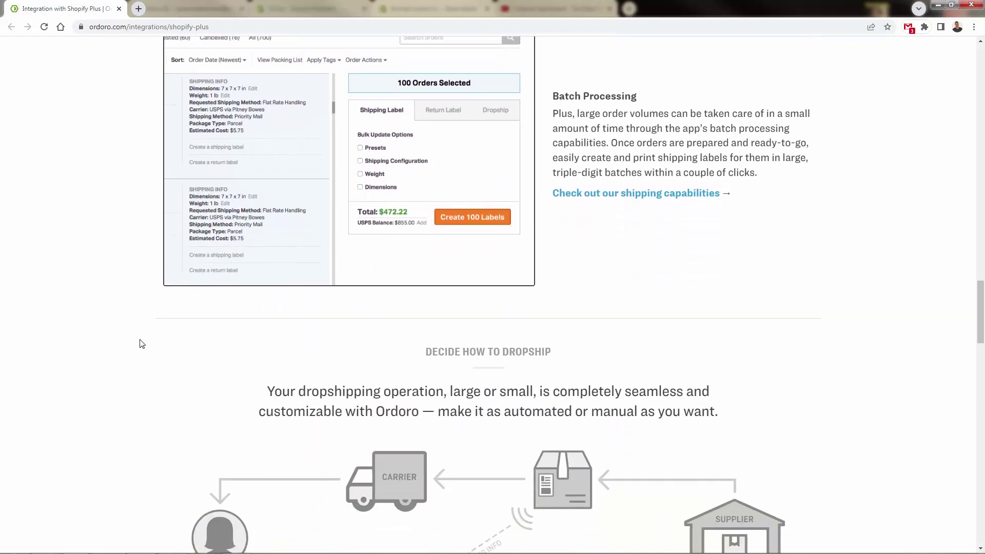
scroll(142, 344, up, 2)
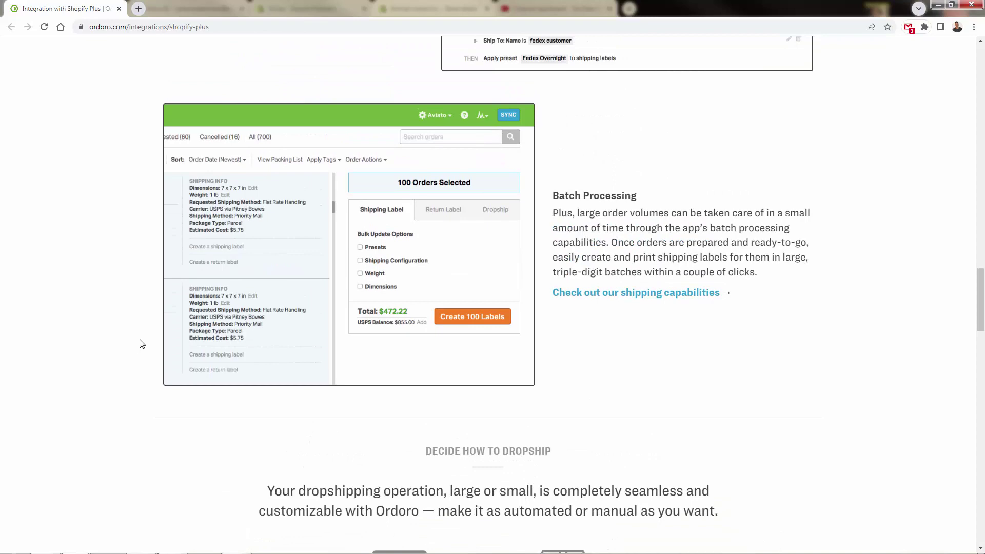
scroll(142, 344, down, 7)
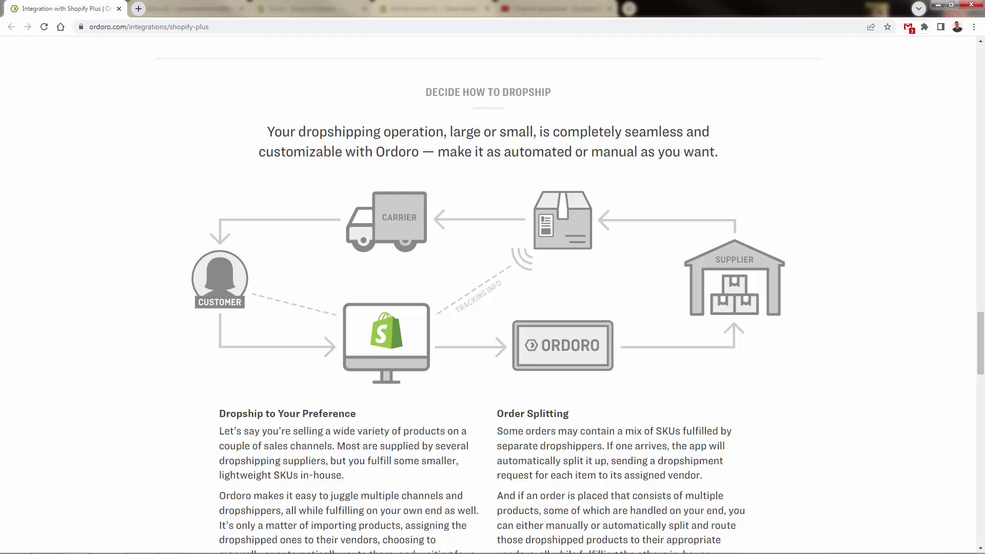
scroll(216, 392, down, 3)
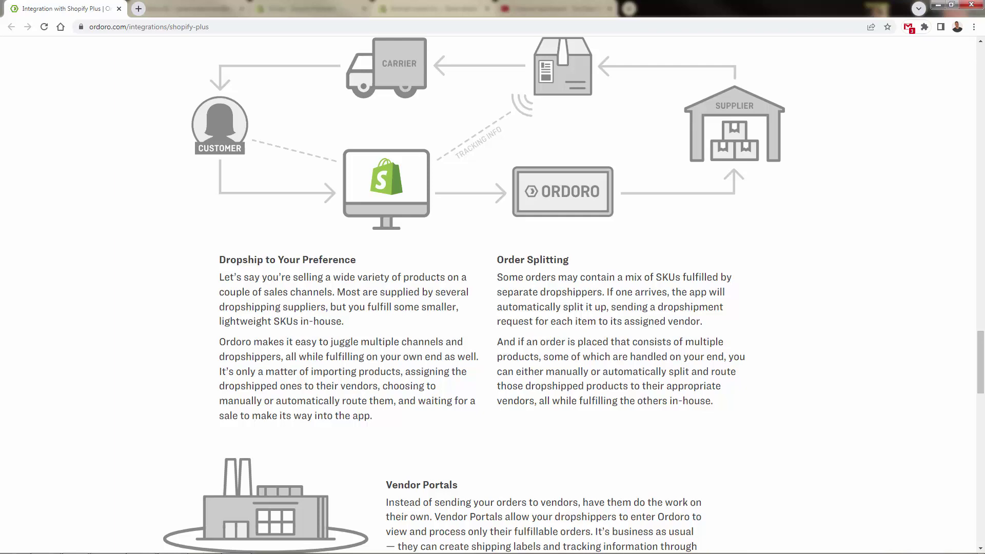
scroll(143, 397, down, 12)
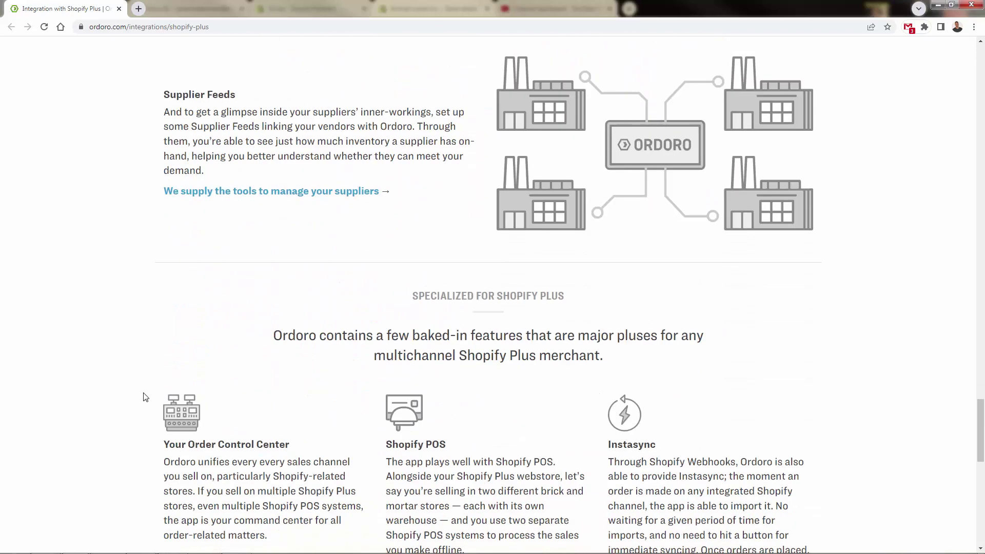
scroll(142, 397, down, 3)
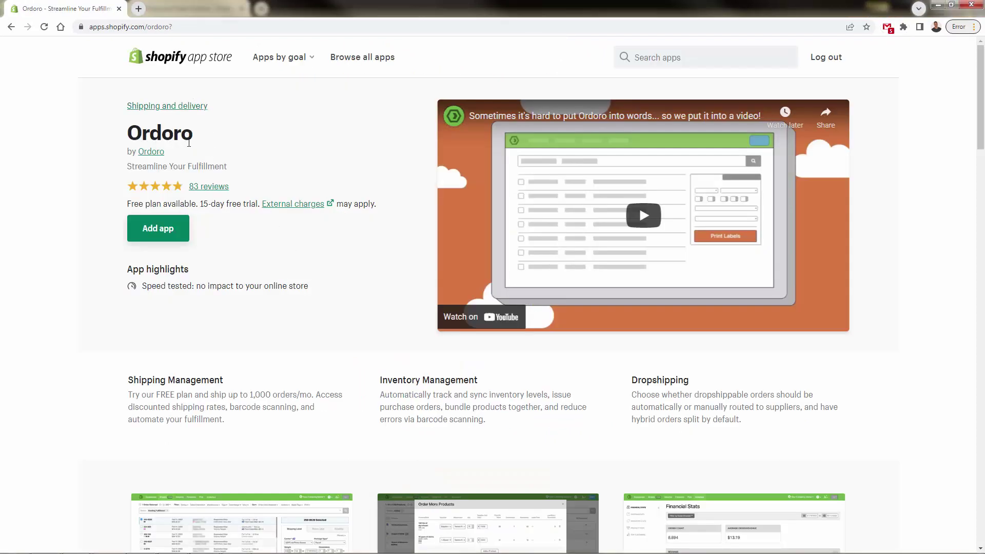
Check the 83-review rating, then add and install Ordoro on the Sports Parent Shop store.
drag(244, 189, 114, 189)
click(287, 178)
scroll(227, 281, down, 10)
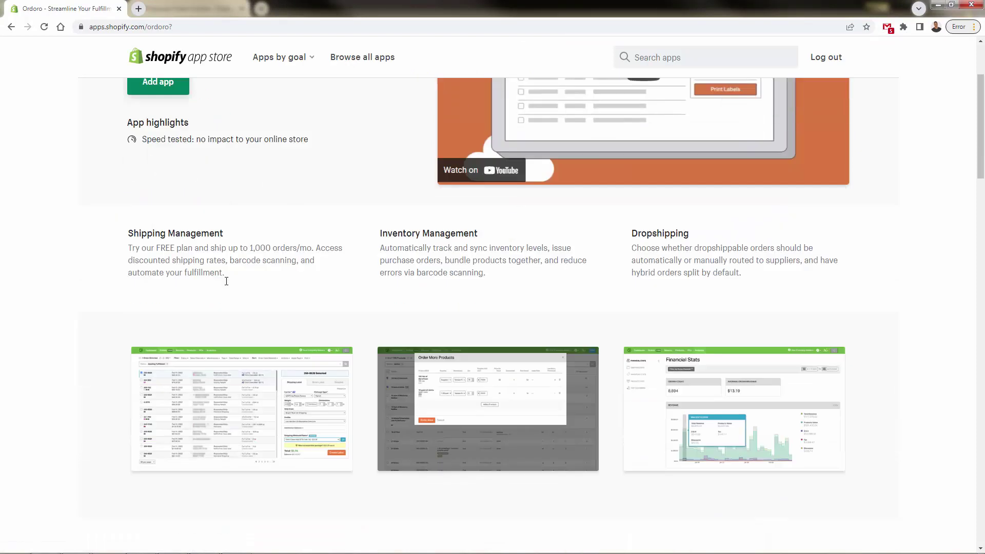
scroll(224, 297, down, 3)
scroll(226, 322, up, 15)
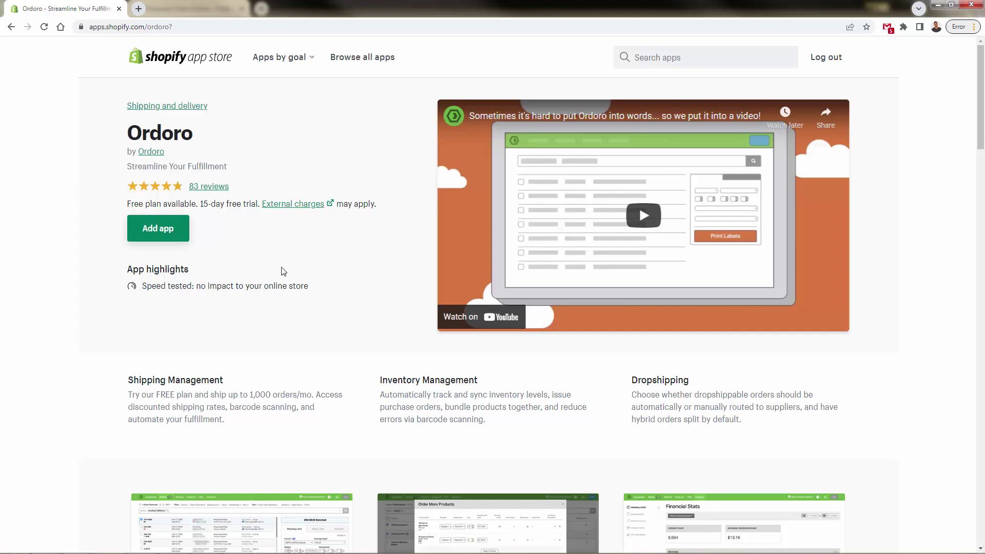
click(167, 232)
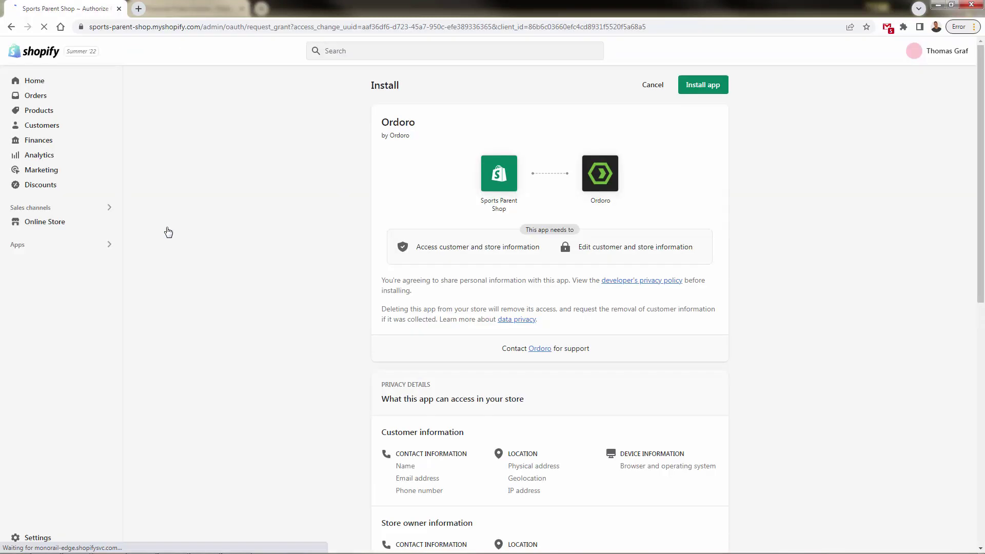
click(713, 91)
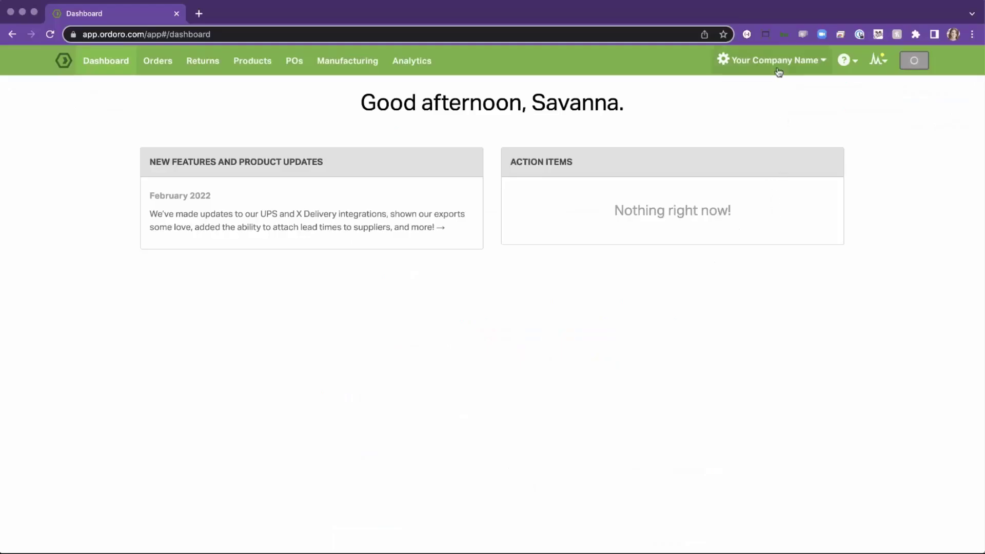
Add Shopify as a new sales channel in Sales Channel Settings using the pasted store URL.
click(776, 67)
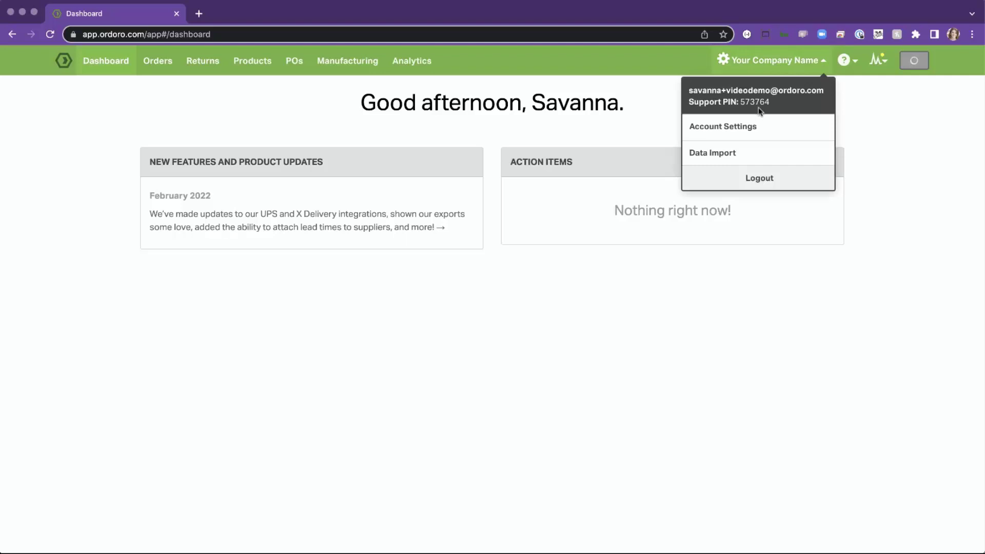
click(751, 128)
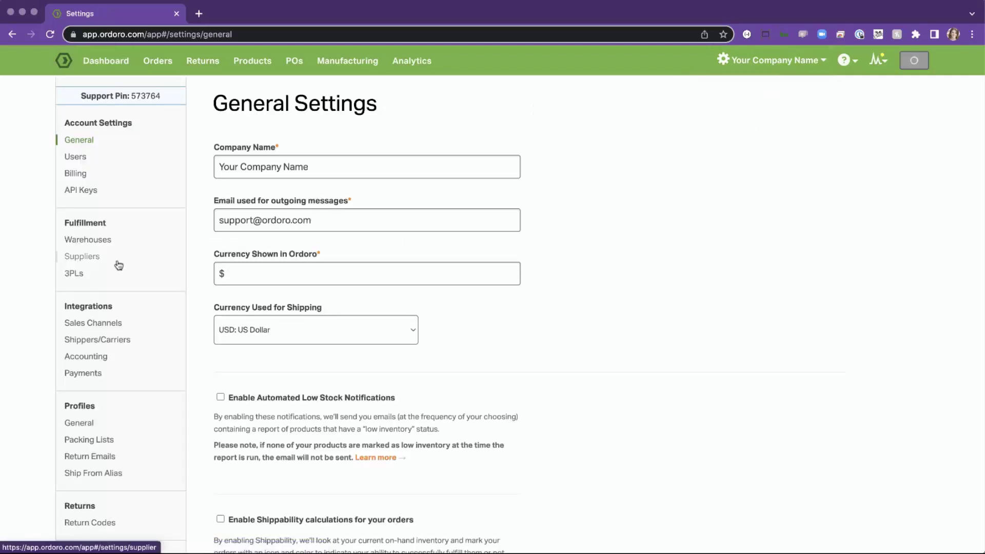
click(98, 329)
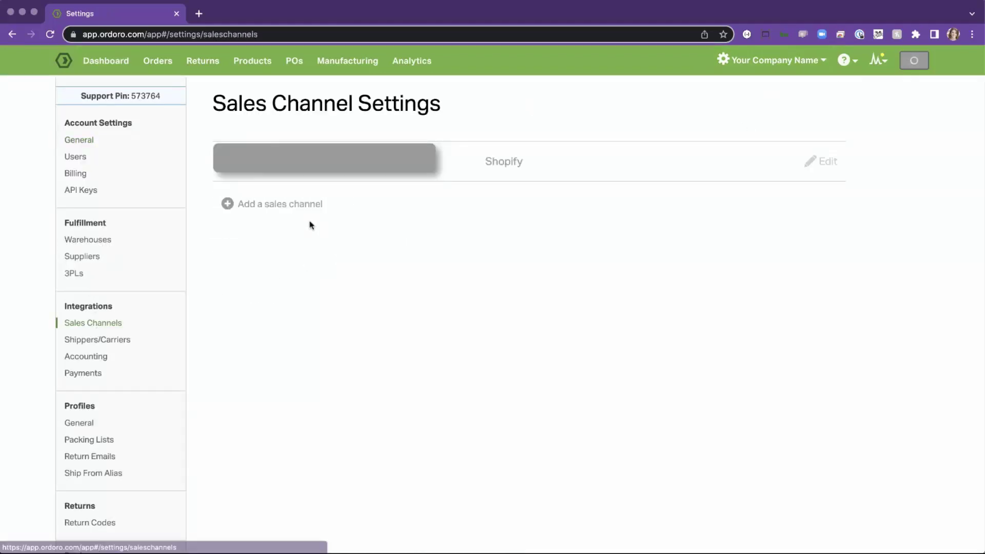
click(282, 205)
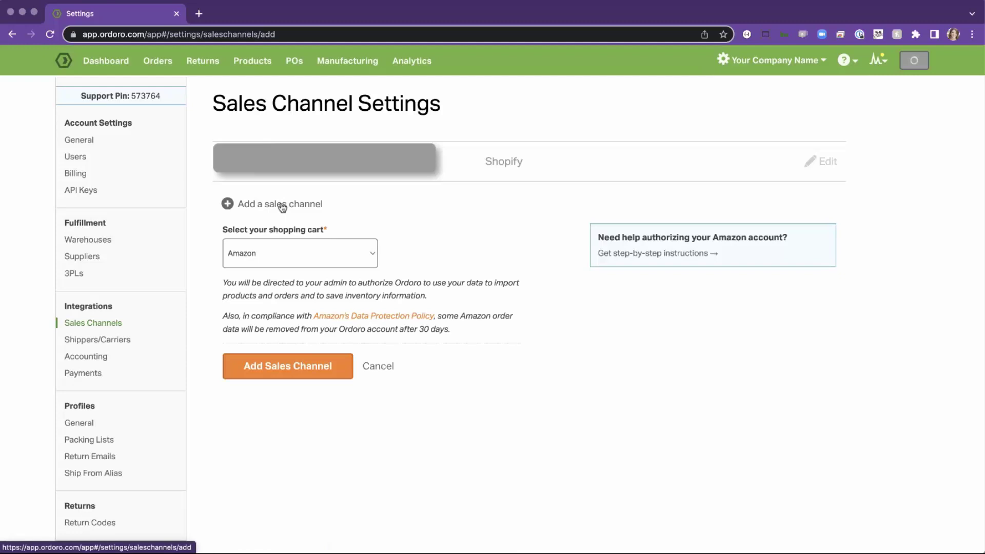
click(278, 253)
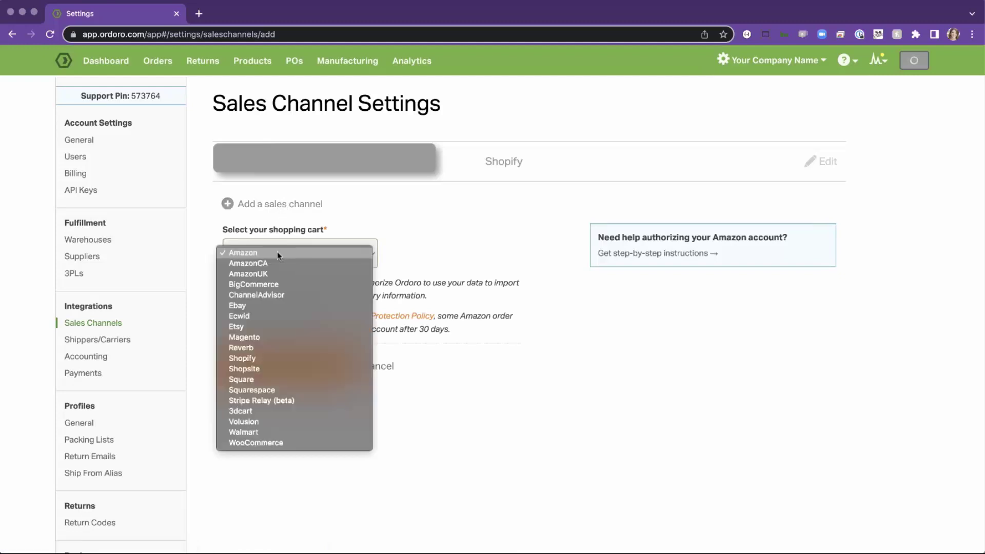
click(276, 358)
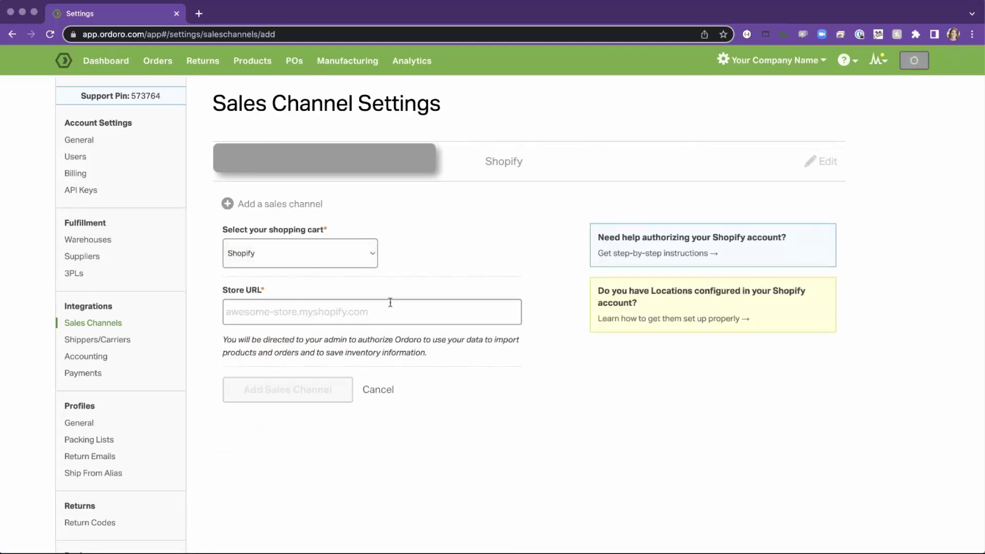
click(380, 309)
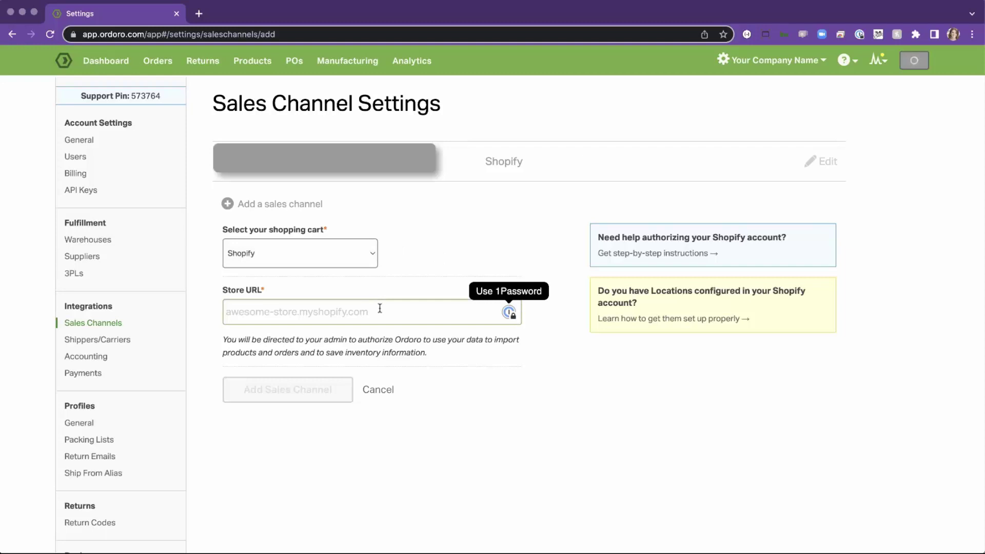
key(super+v)
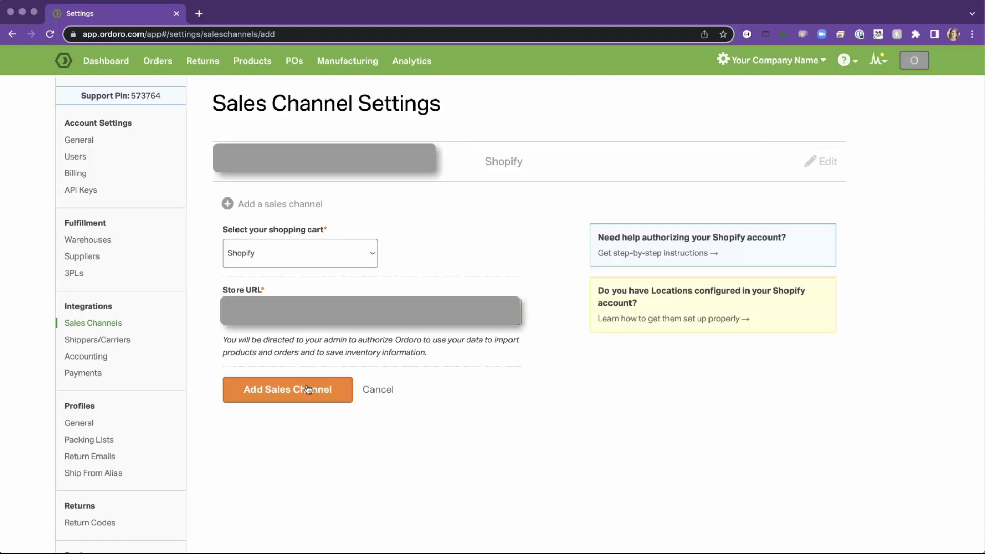
click(273, 391)
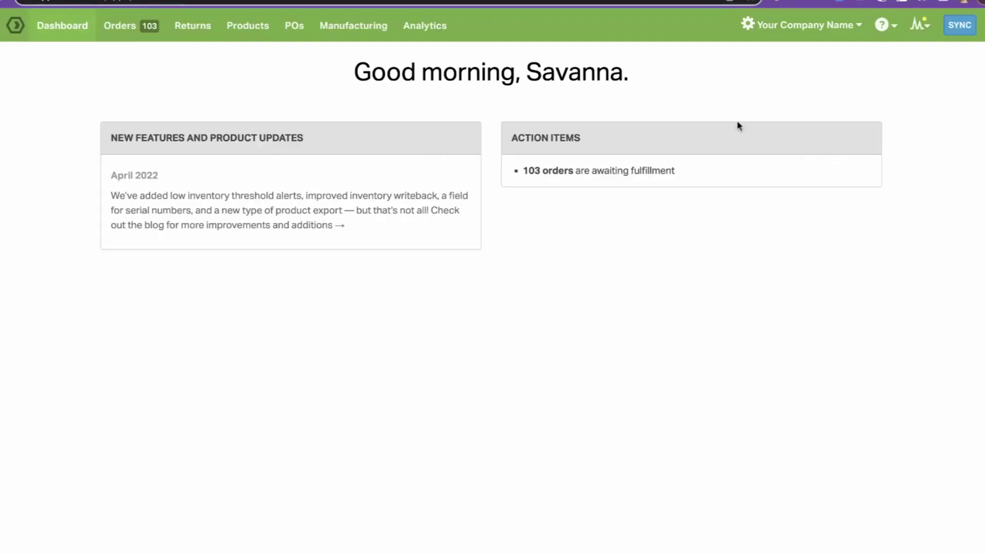
Start a new warehouse in Account Settings > Warehouses named 'Second Warehouse'.
click(789, 24)
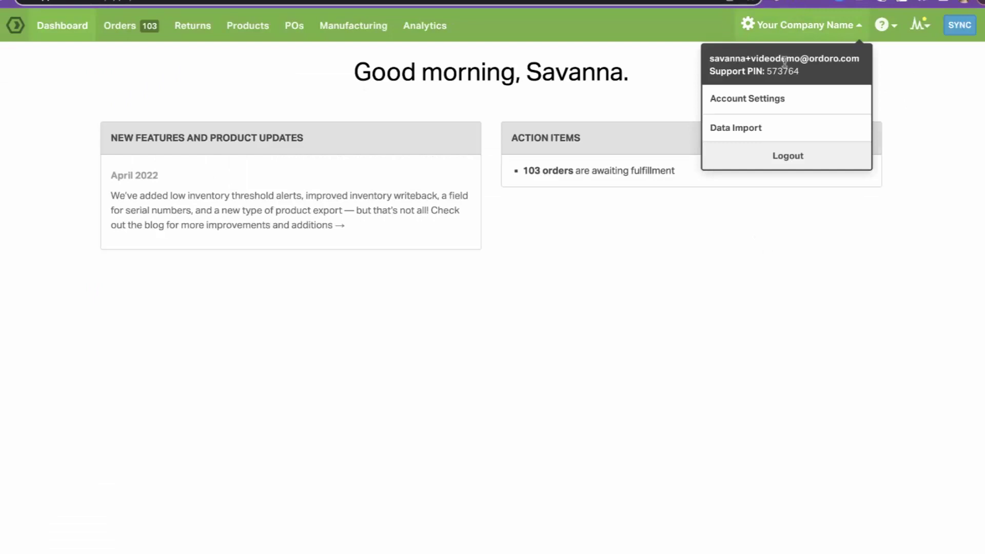
click(780, 99)
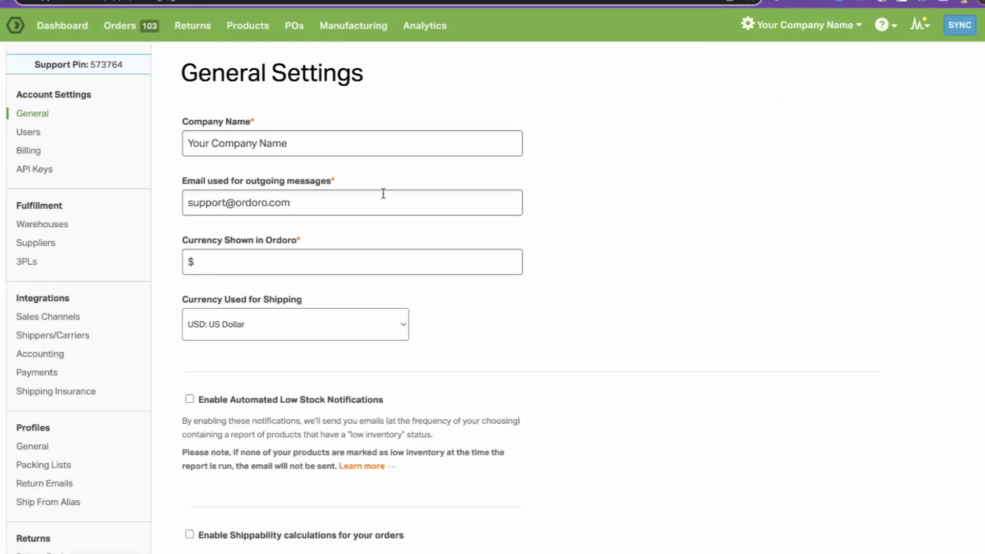
click(33, 224)
click(266, 235)
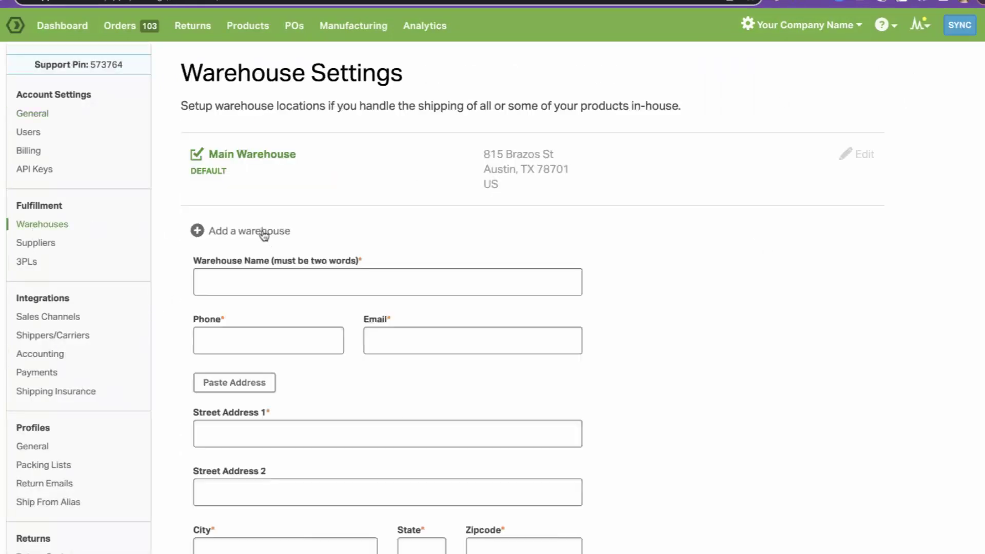
click(358, 277)
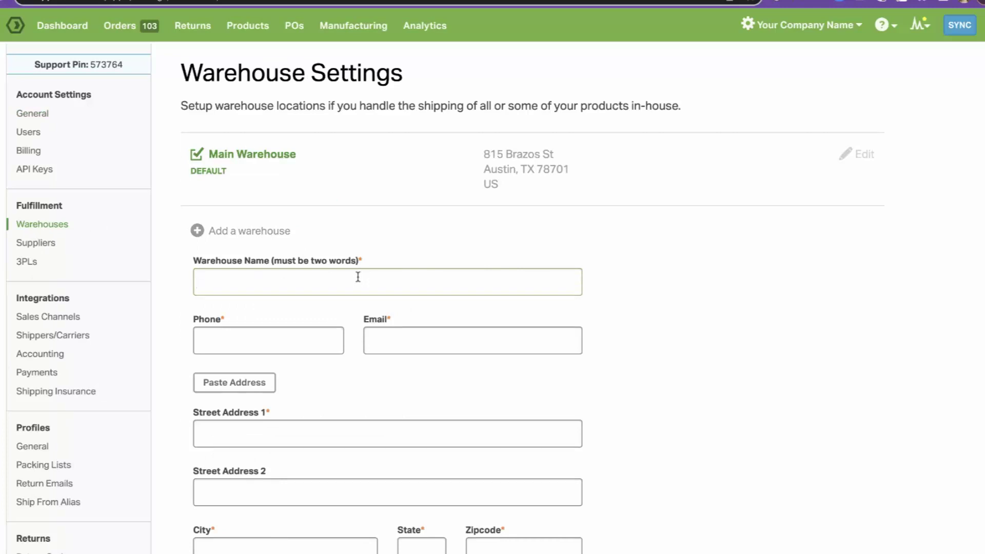
text(Second wareho)
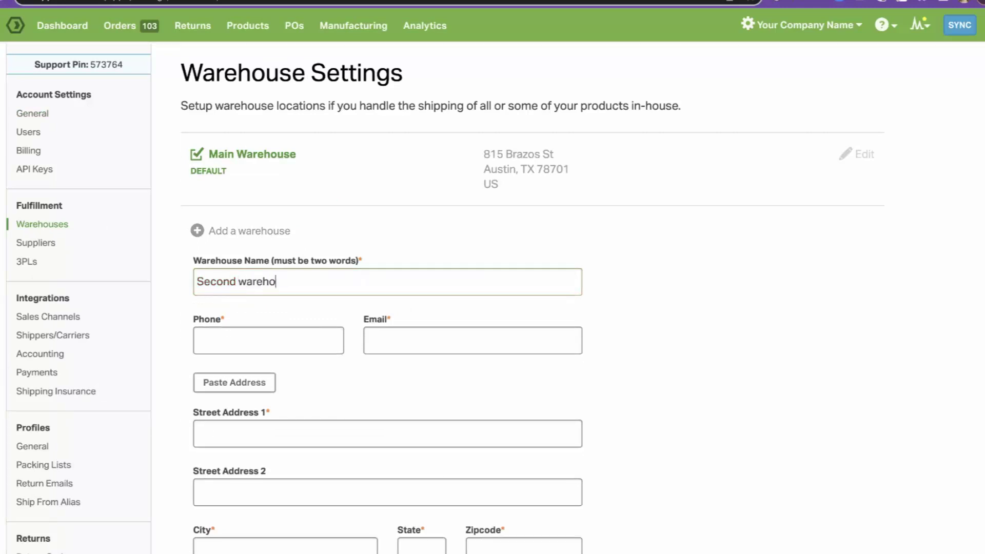
text(use)
key(ctrl+shift+Left)
key(Left)
key(BackSpace)
text(W)
key(Tab)
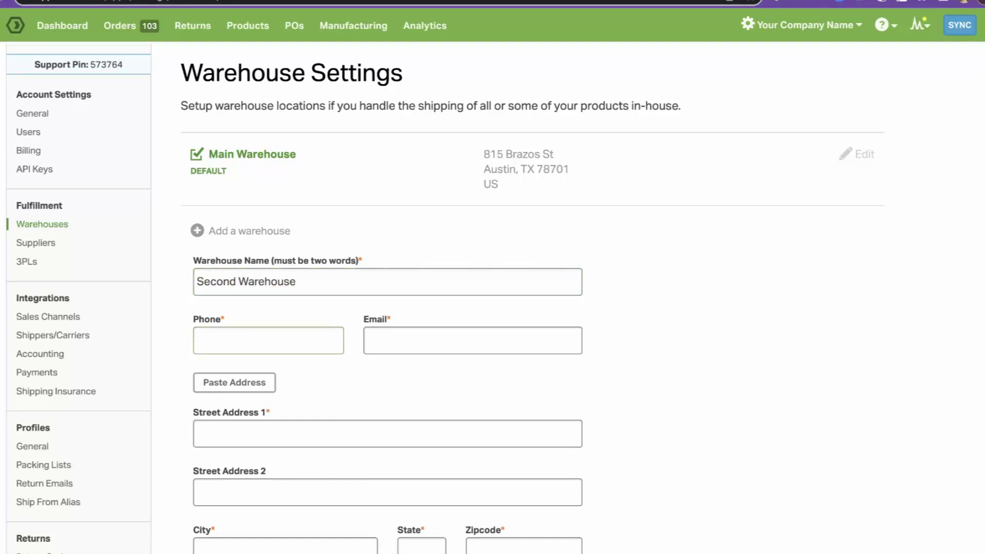
Fill in the warehouse's phone number, support e-mail and street address, save, then view Products.
key(Tab)
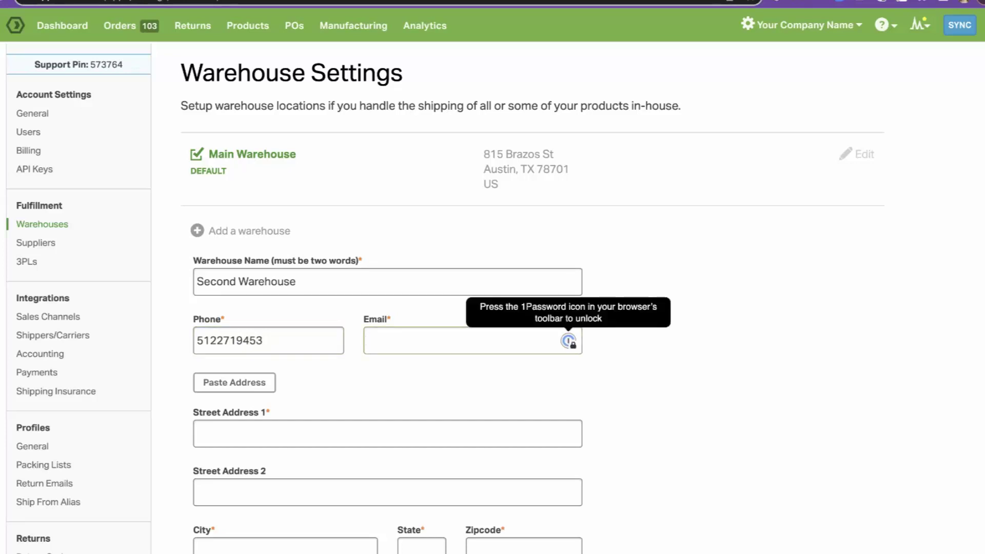
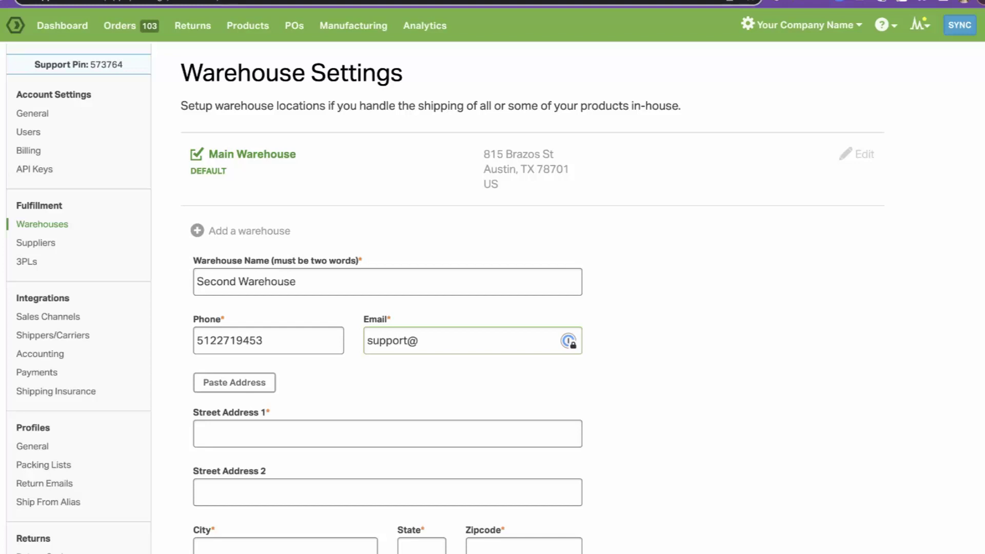
click(387, 434)
text(12)
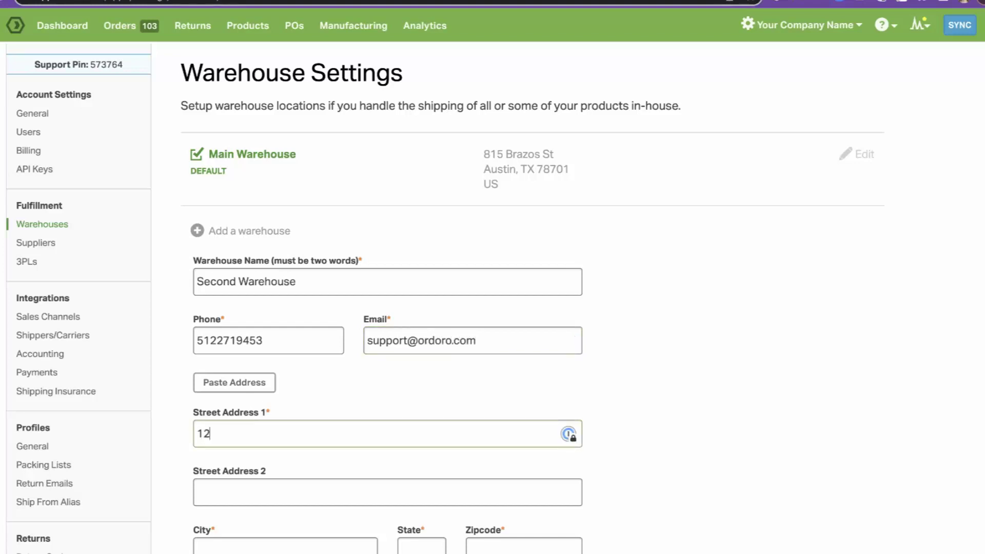
text(3 ABC St)
key(Tab)
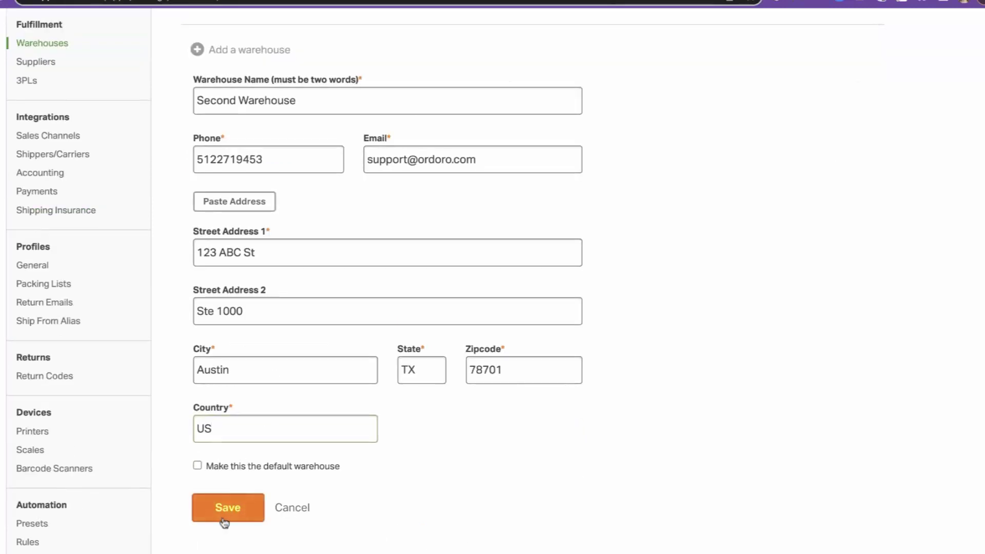
click(225, 509)
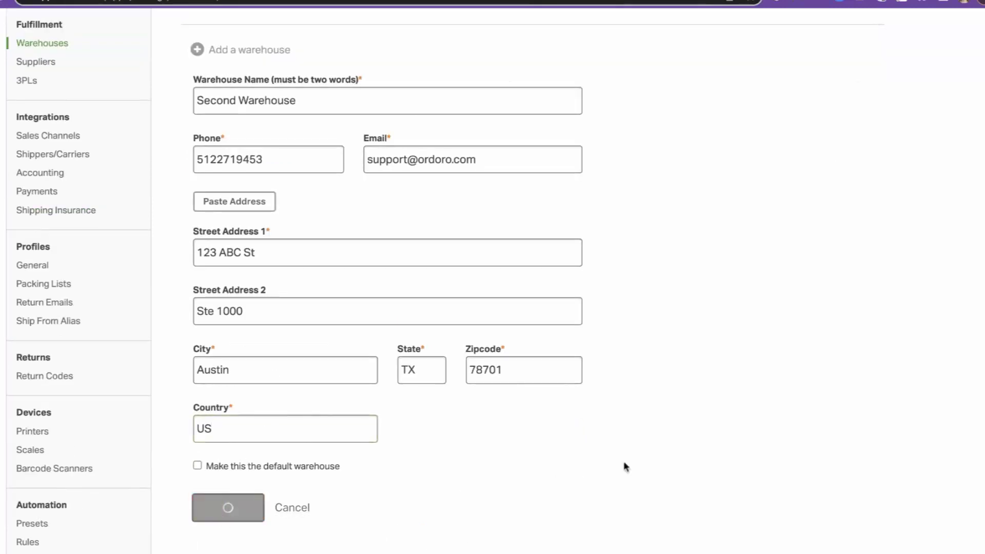
scroll(507, 261, up, 5)
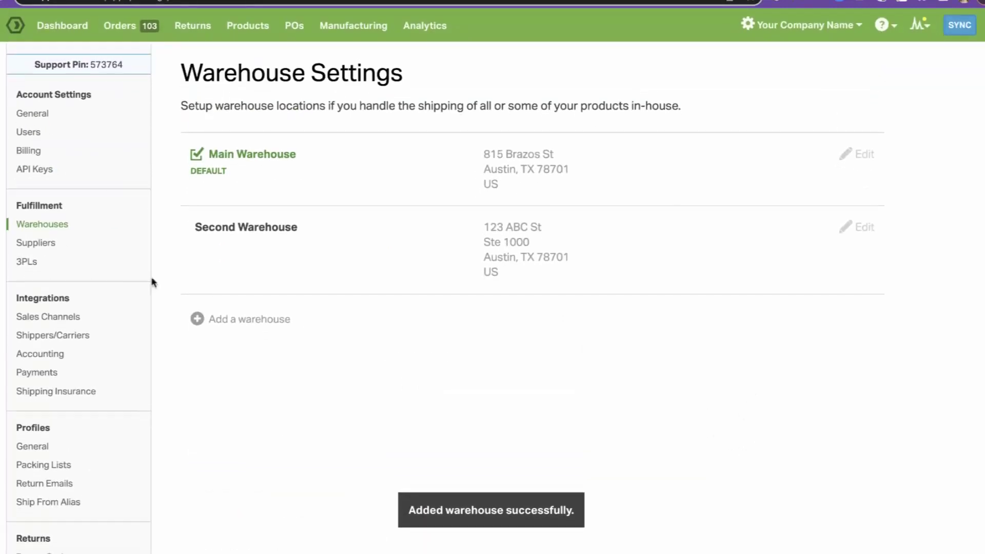
click(248, 25)
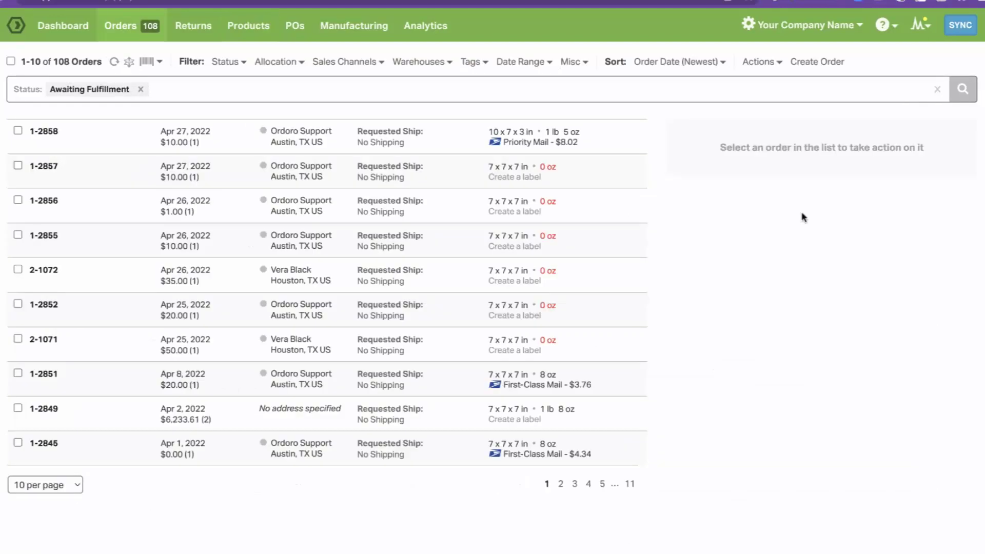
Create a $8.02 Priority Mail label for order 1-2858 at 1 lb 7 oz, printing later.
click(18, 130)
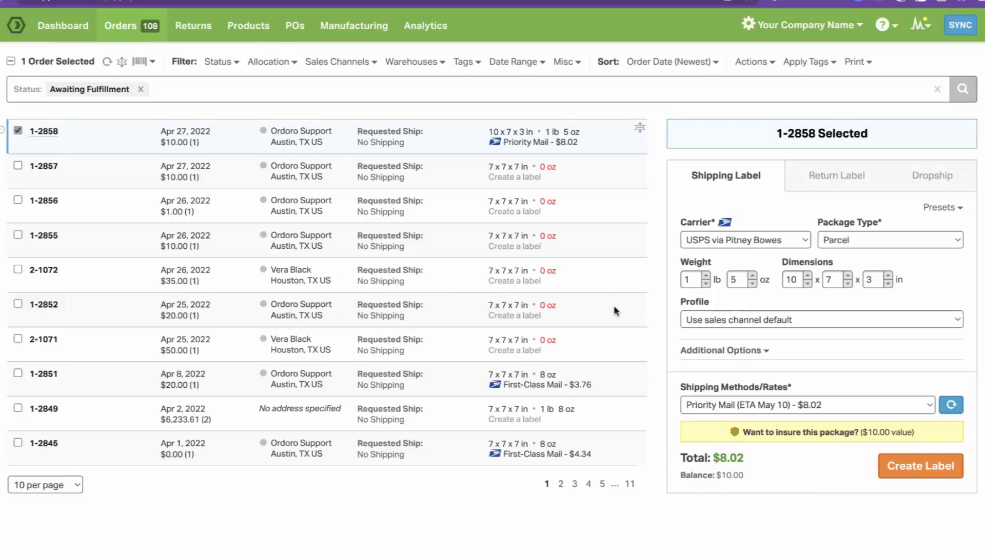
click(752, 276)
click(752, 276)
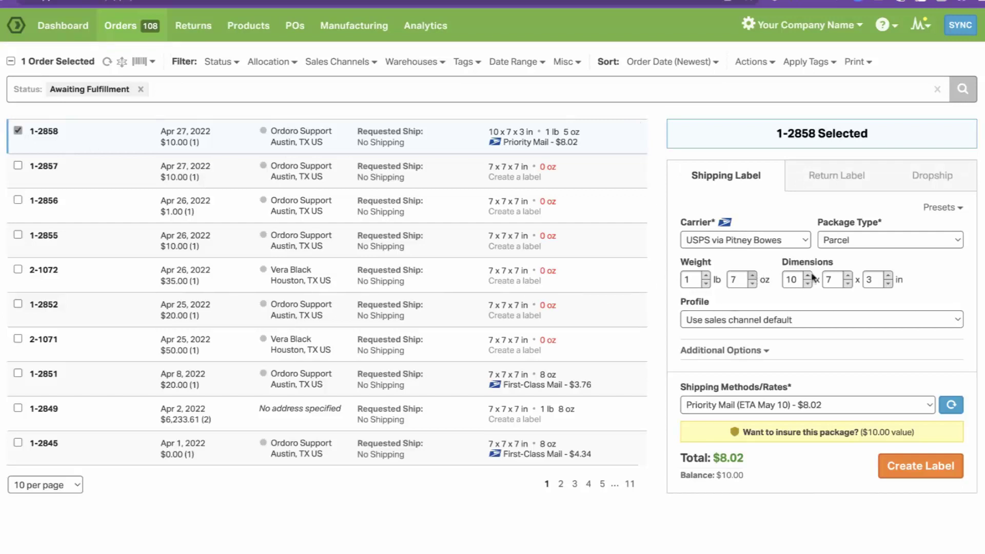
click(768, 354)
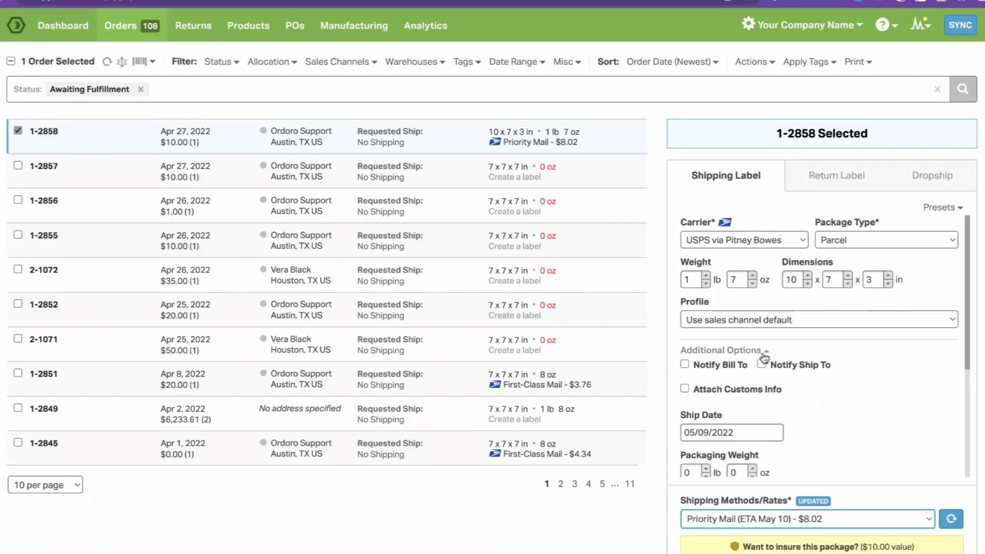
scroll(738, 421, down, 3)
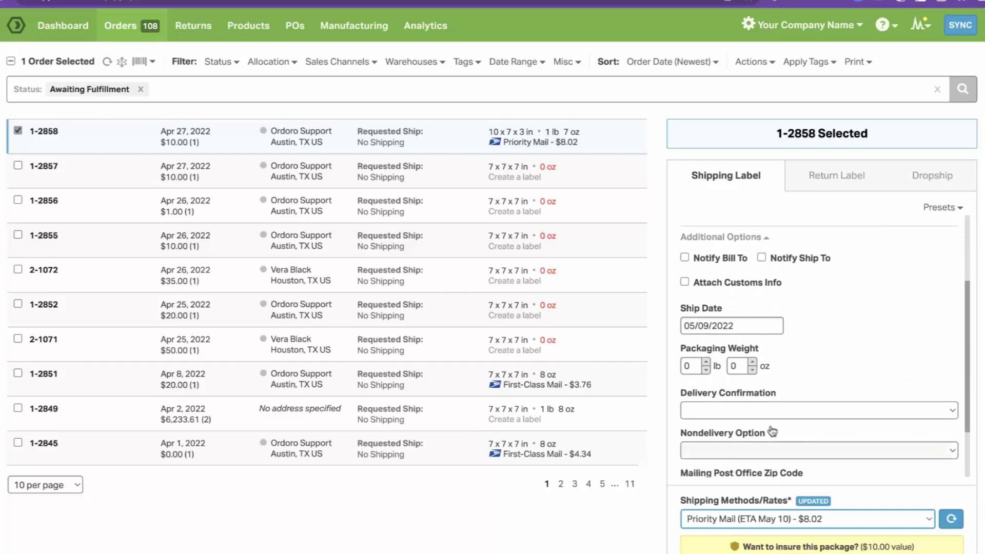
scroll(770, 431, down, 2)
scroll(772, 430, up, 5)
scroll(771, 429, down, 1)
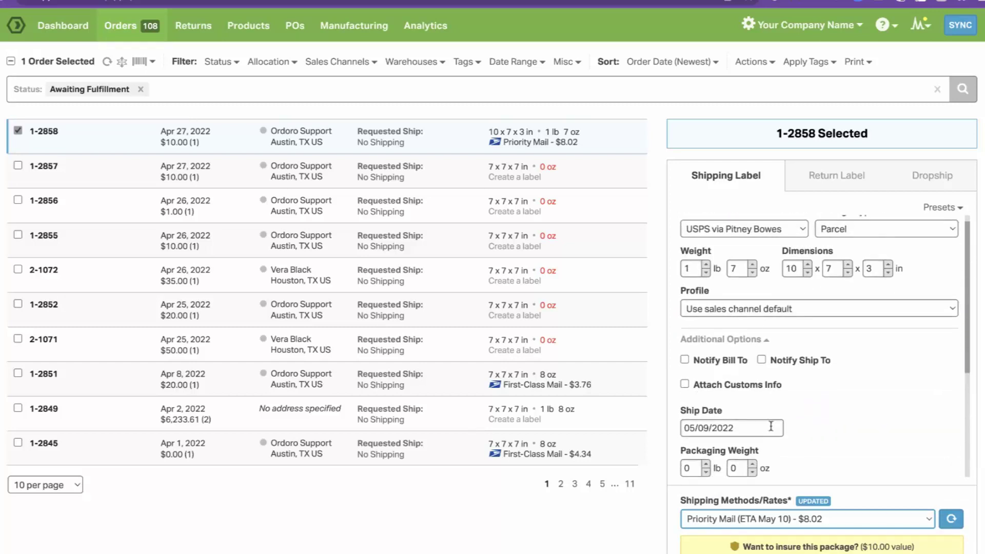
click(753, 344)
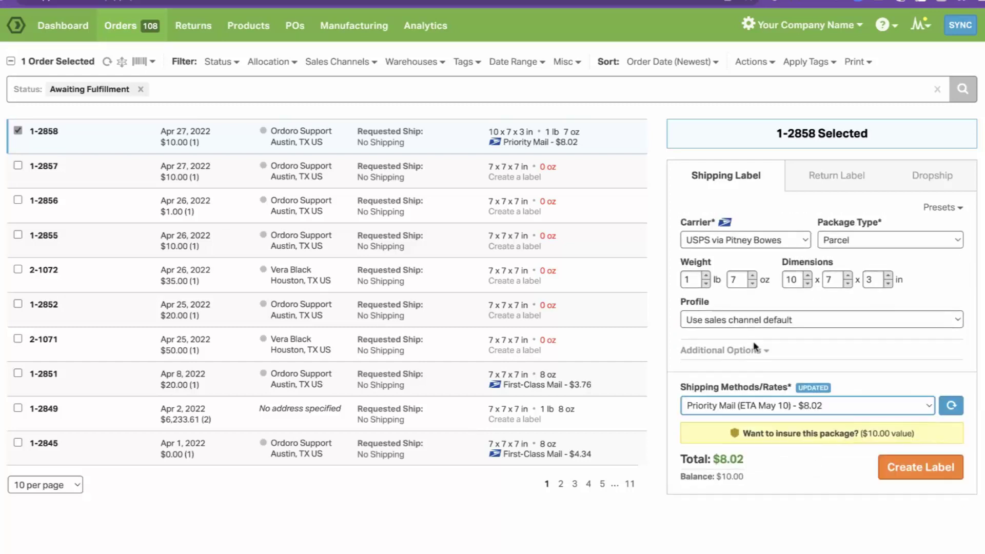
click(791, 405)
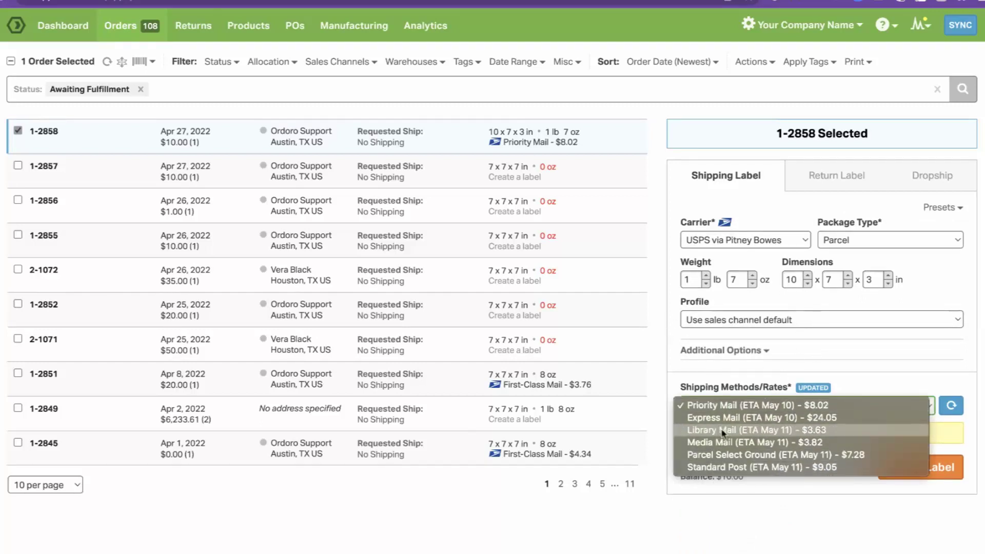
click(805, 405)
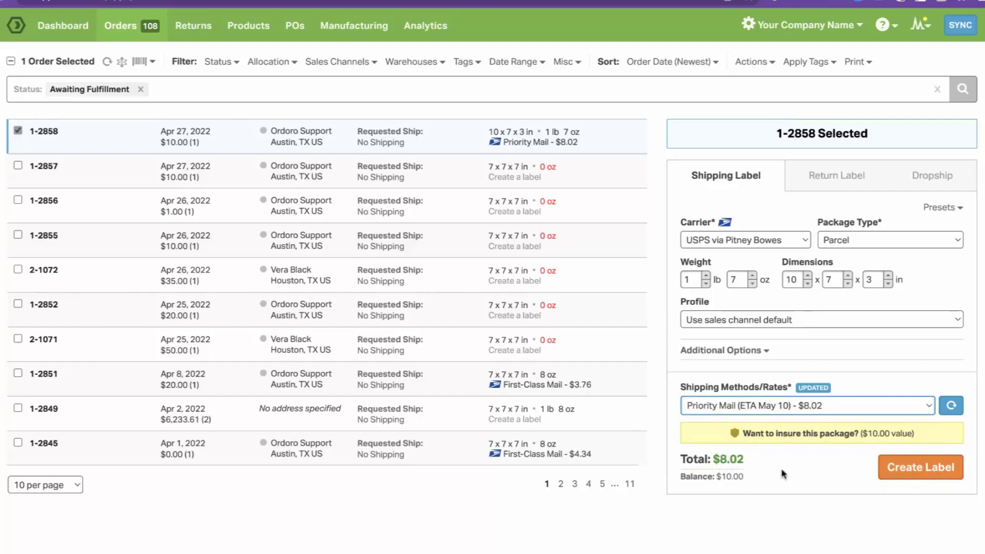
click(896, 468)
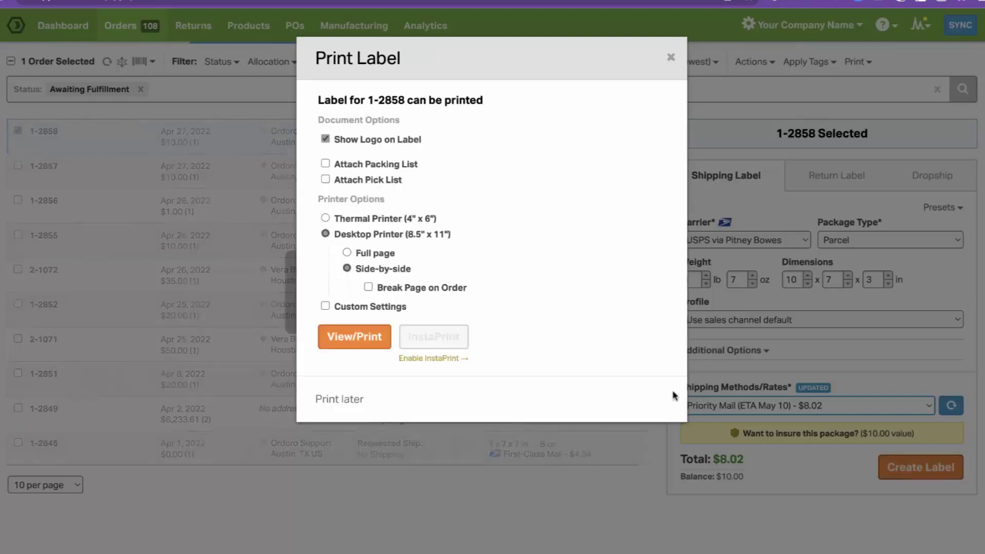
click(795, 250)
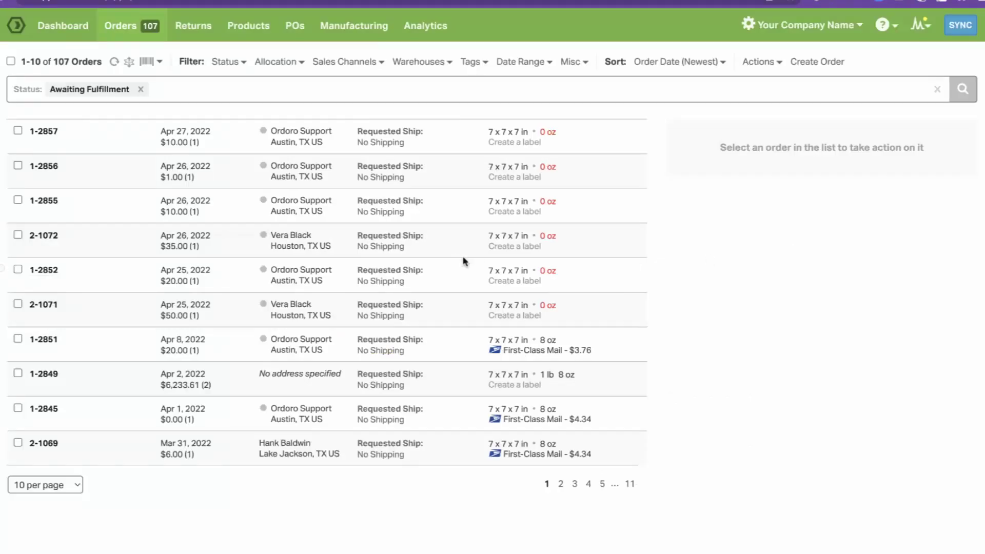
Select orders 1-2857 through 1-2852 and bulk-apply the USPS First Class 7x7x7 preset.
click(17, 130)
click(18, 166)
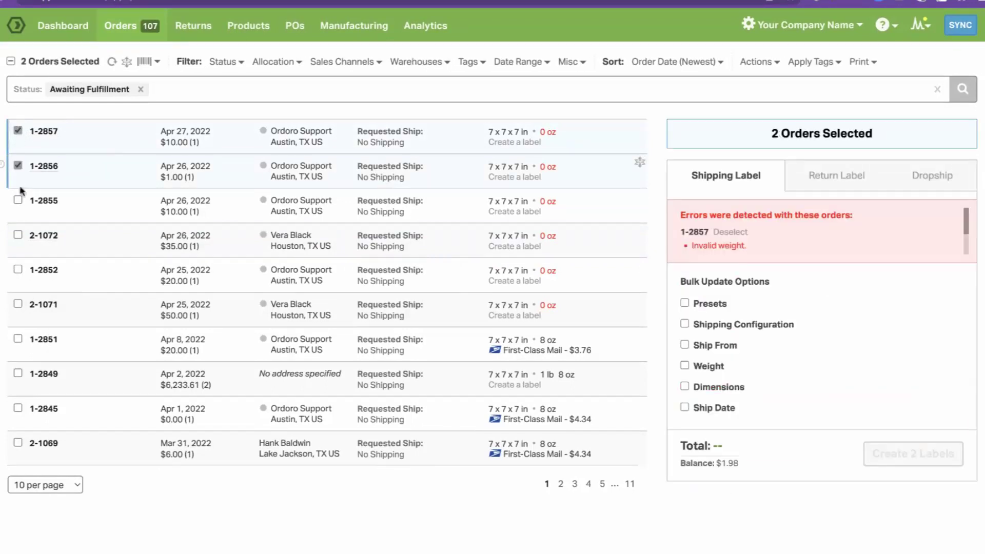
shift+click(18, 268)
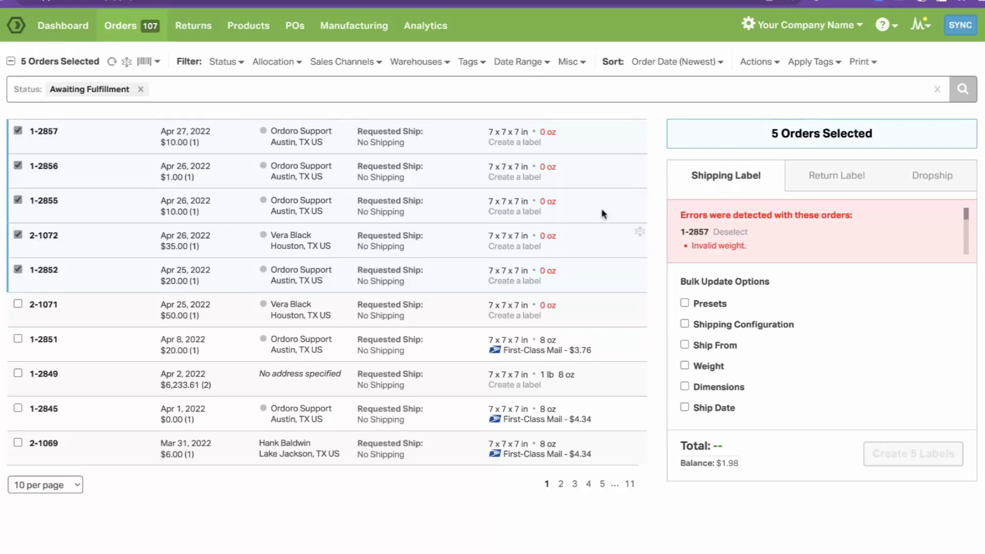
click(684, 303)
click(753, 331)
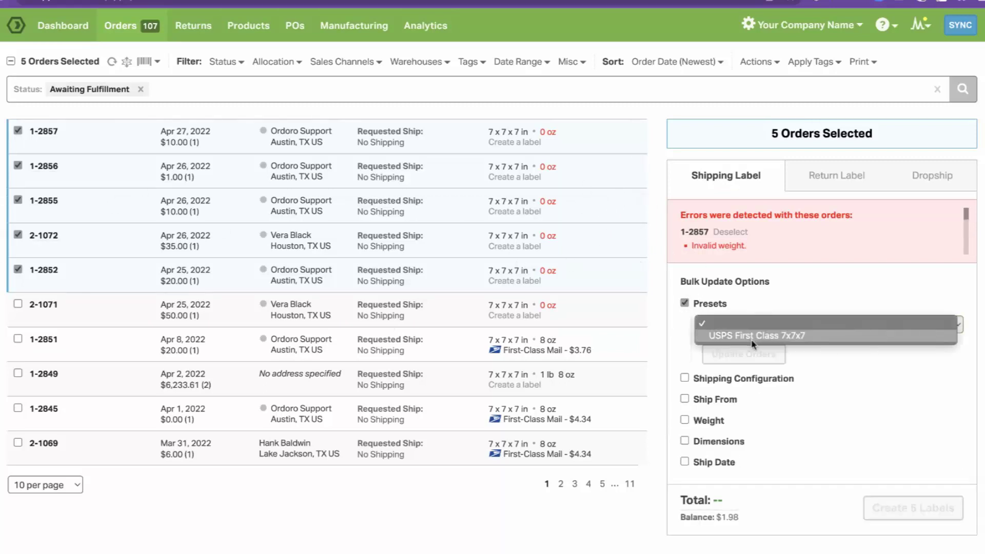
click(755, 336)
click(753, 359)
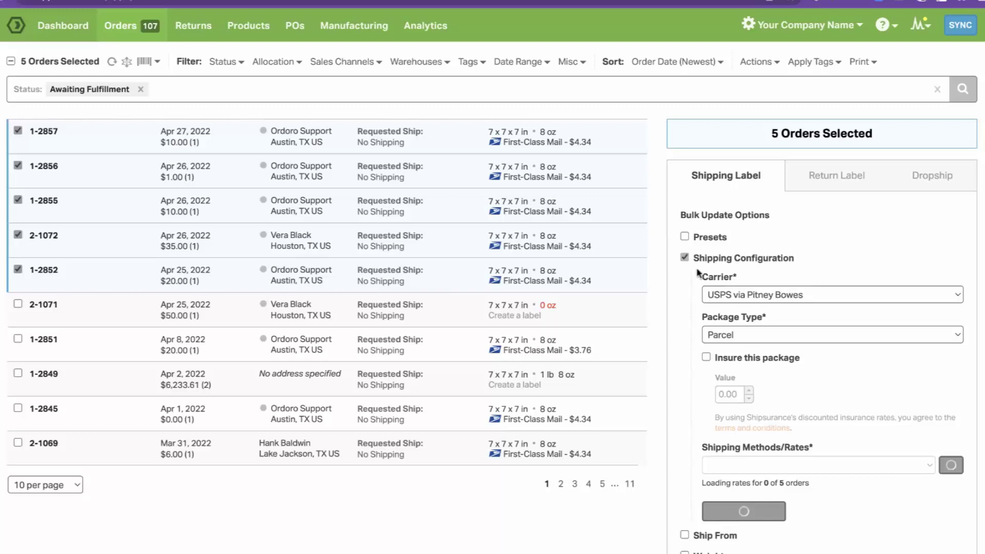
Switch the five orders to FedEx Ground and create all five labels.
click(723, 295)
click(724, 307)
scroll(722, 313, down, 1)
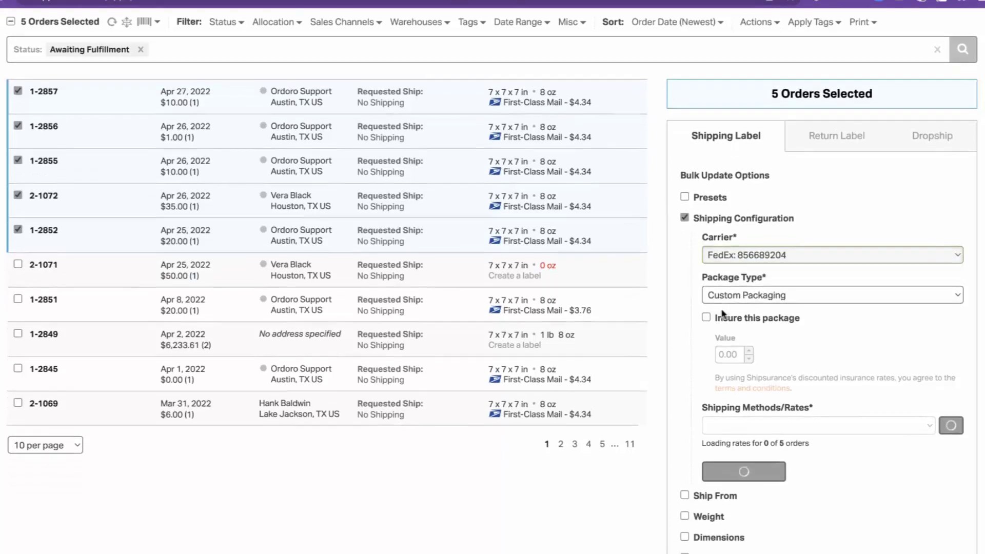
scroll(722, 313, down, 1)
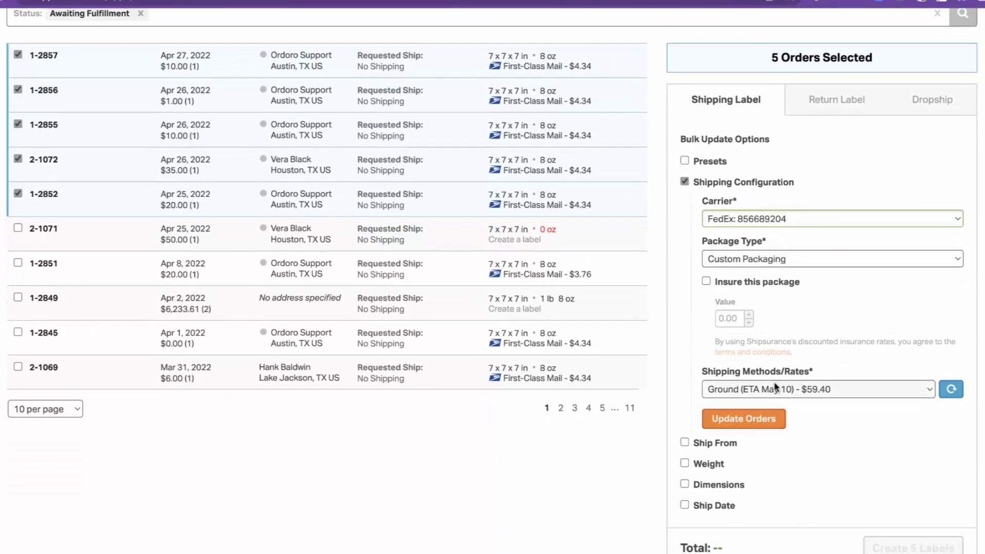
click(744, 419)
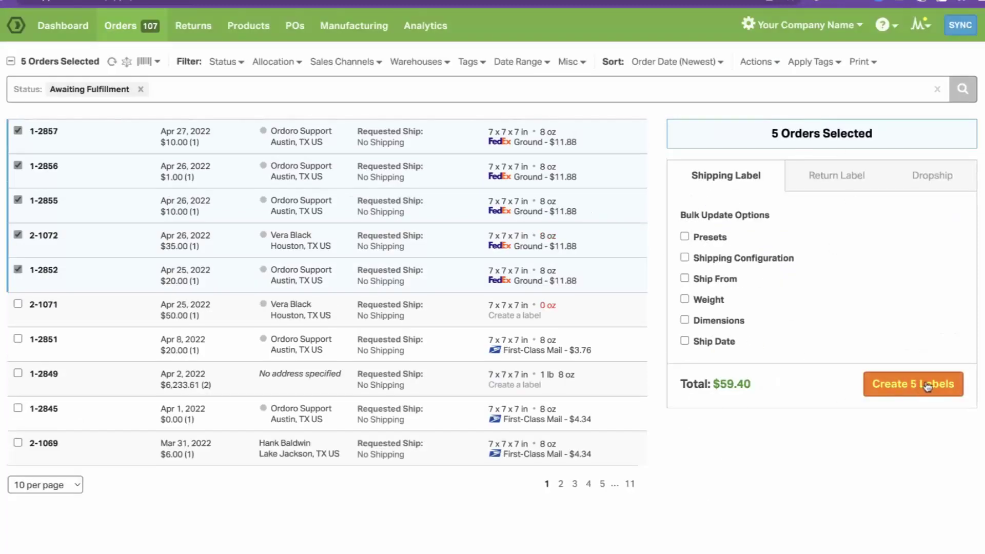
click(923, 383)
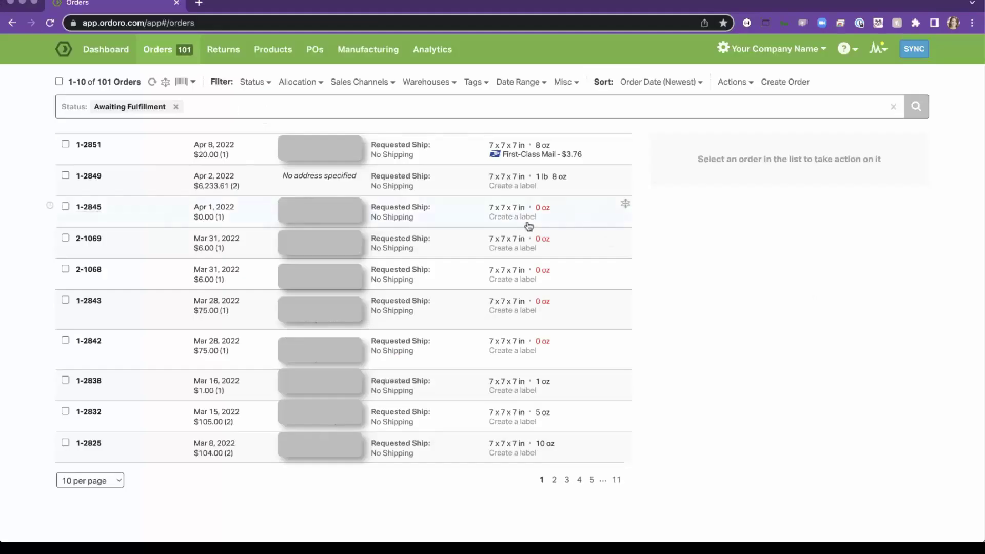
Select order 1-2845 and save its USPS 7x7x7 in, 8 oz options as a preset.
click(65, 206)
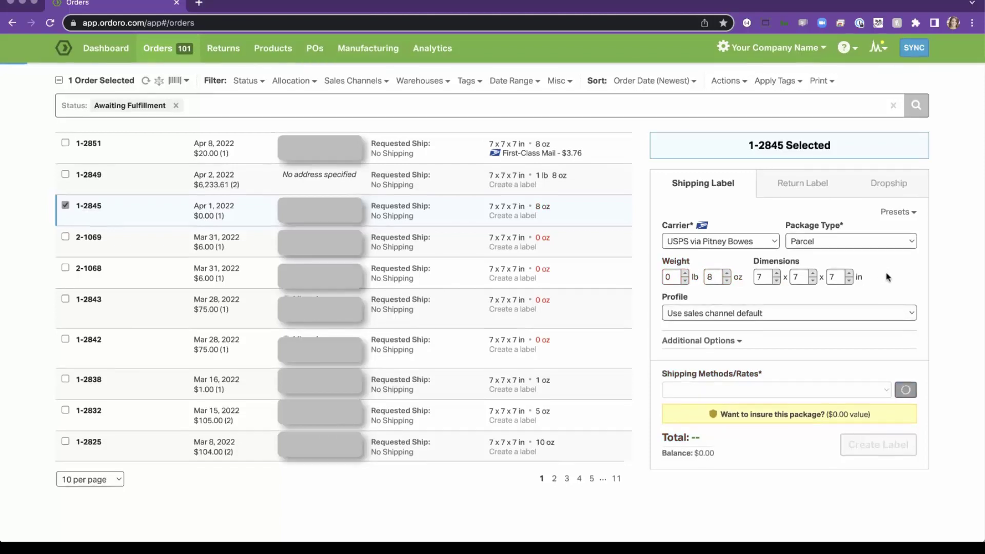
click(738, 343)
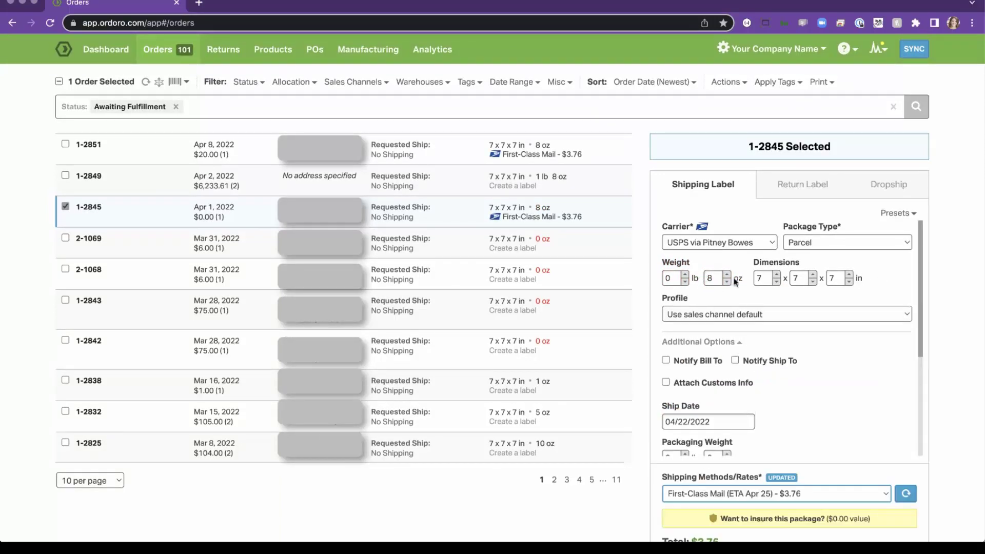
scroll(766, 368, down, 4)
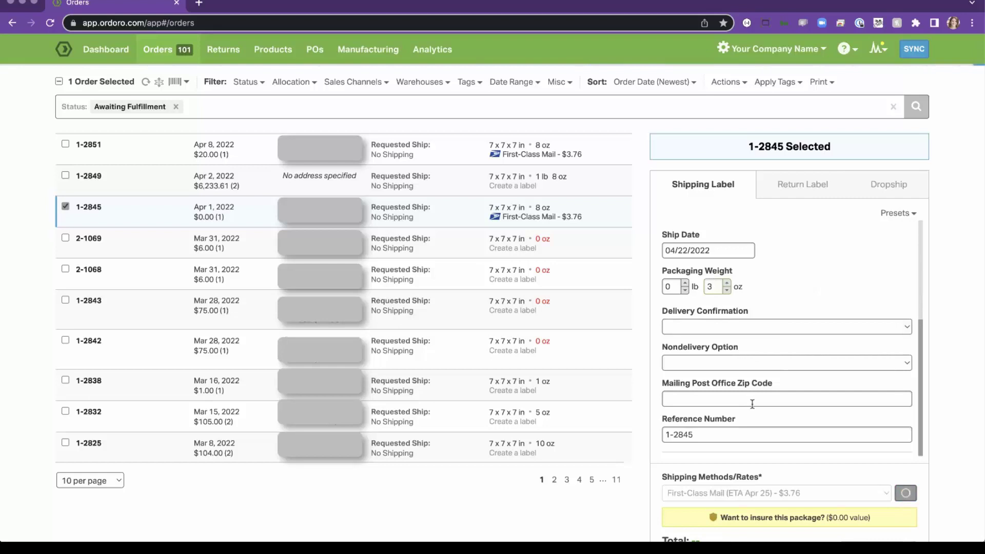
scroll(783, 307, up, 4)
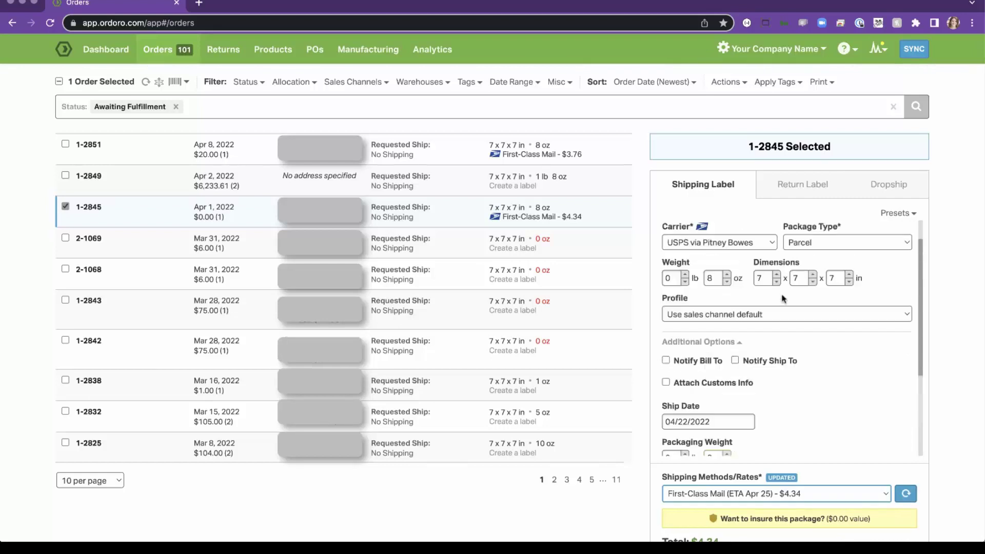
click(887, 215)
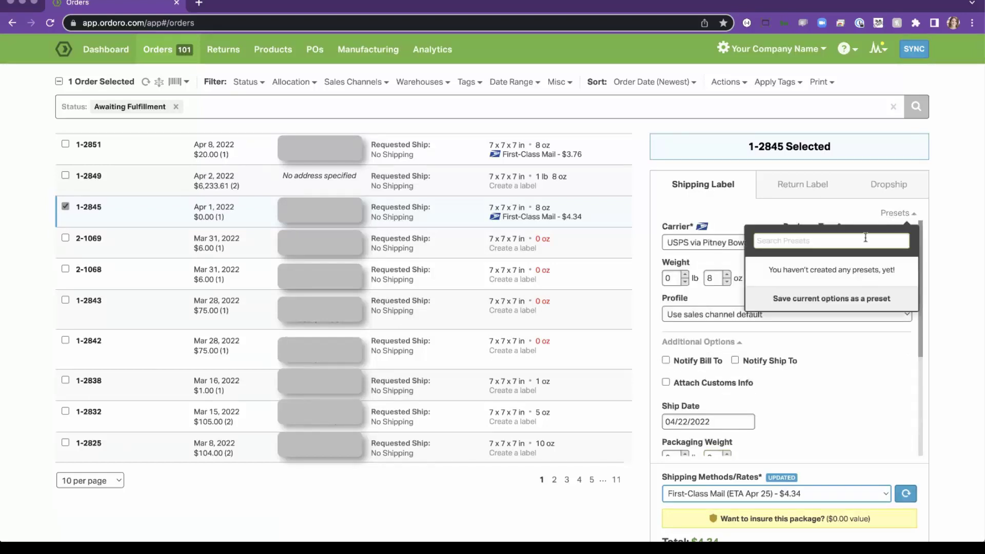
click(832, 300)
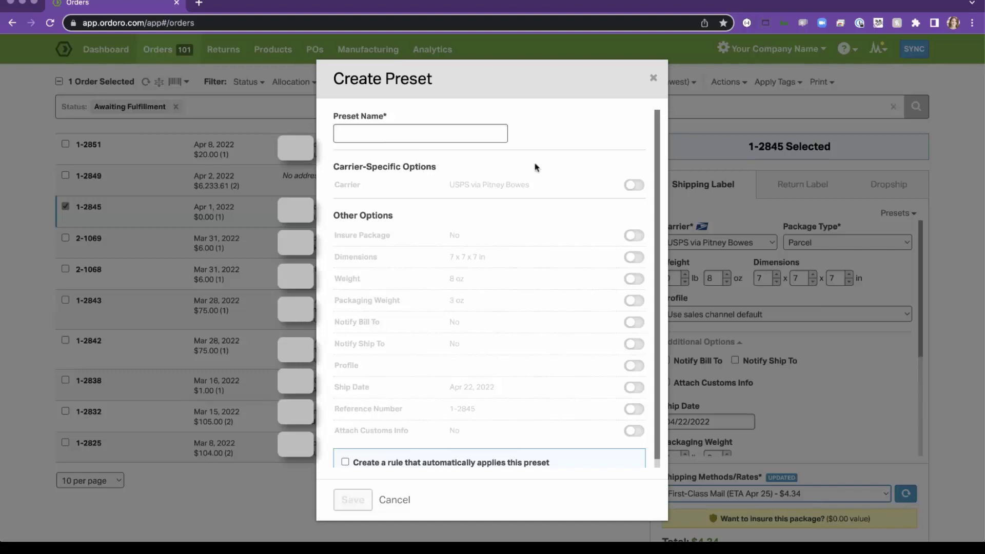
Include carrier, shipping method, box shape, dimensions, weight and packaging weight in the preset.
click(635, 185)
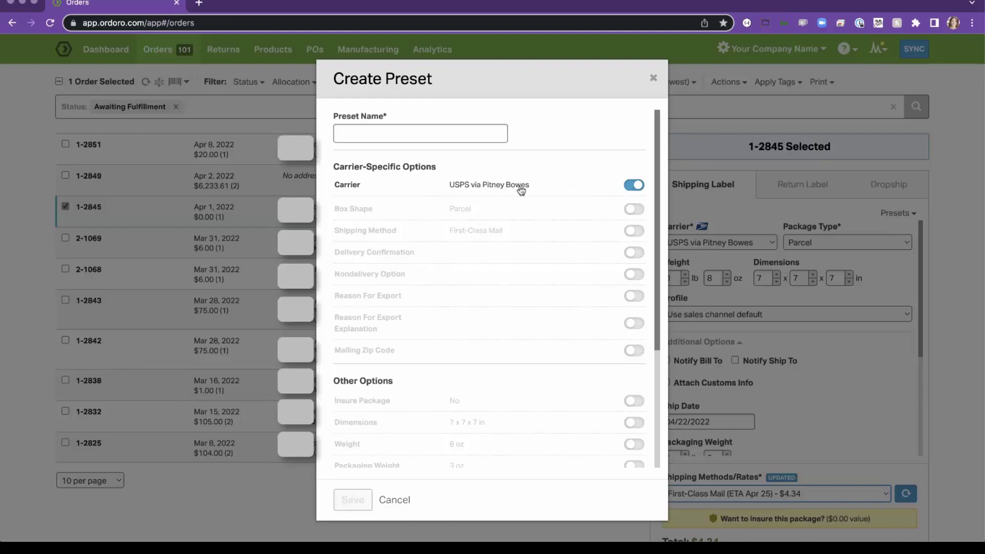
click(631, 230)
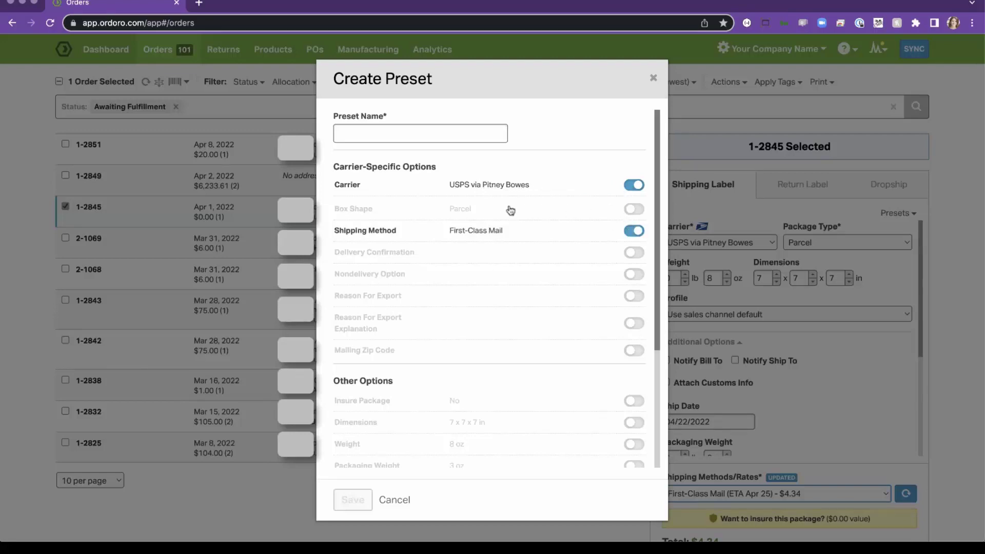
click(632, 210)
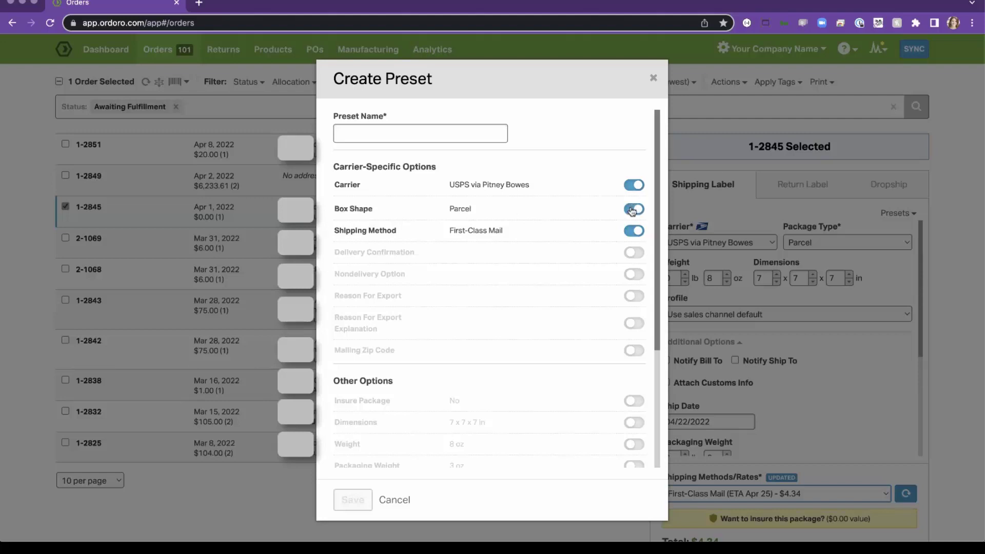
scroll(595, 323, down, 2)
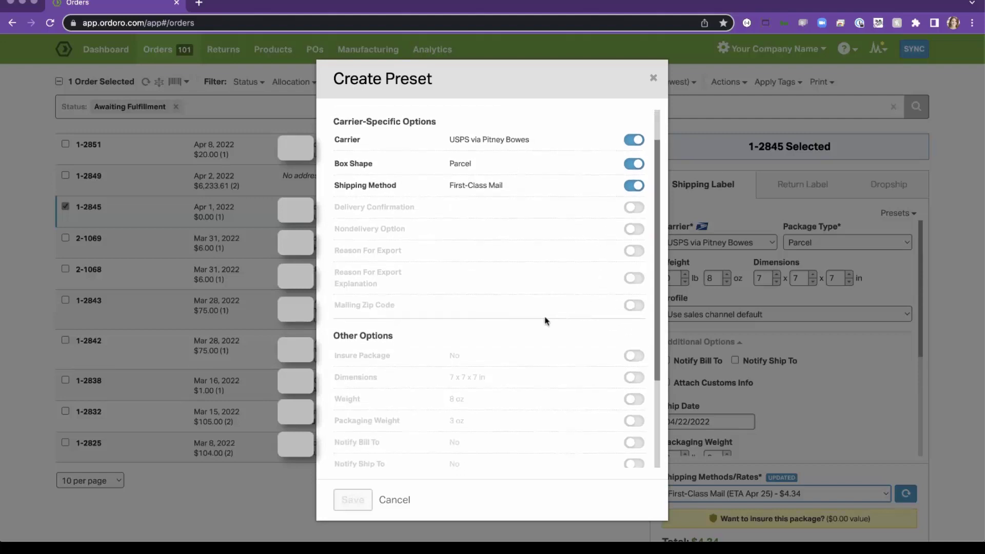
scroll(577, 347, down, 5)
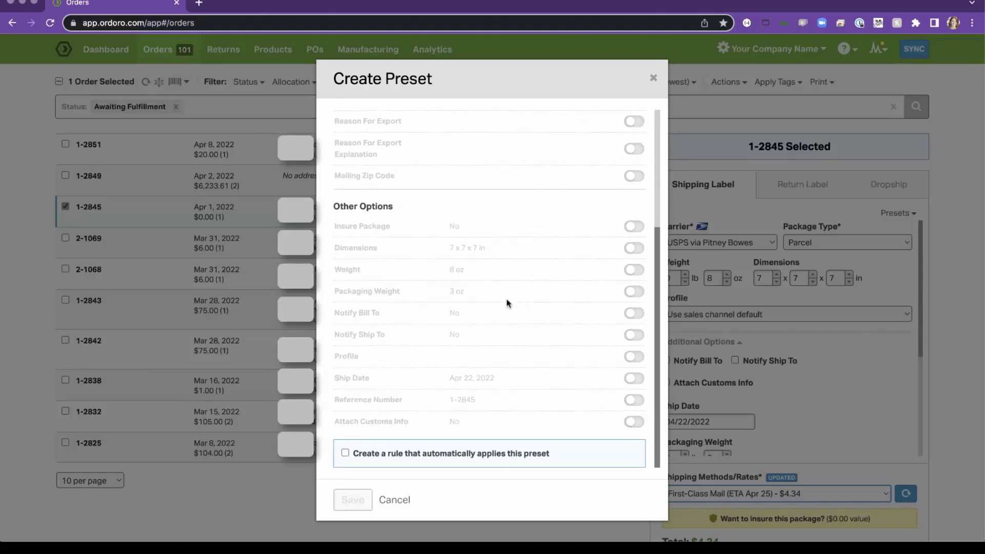
click(633, 248)
click(634, 270)
click(634, 292)
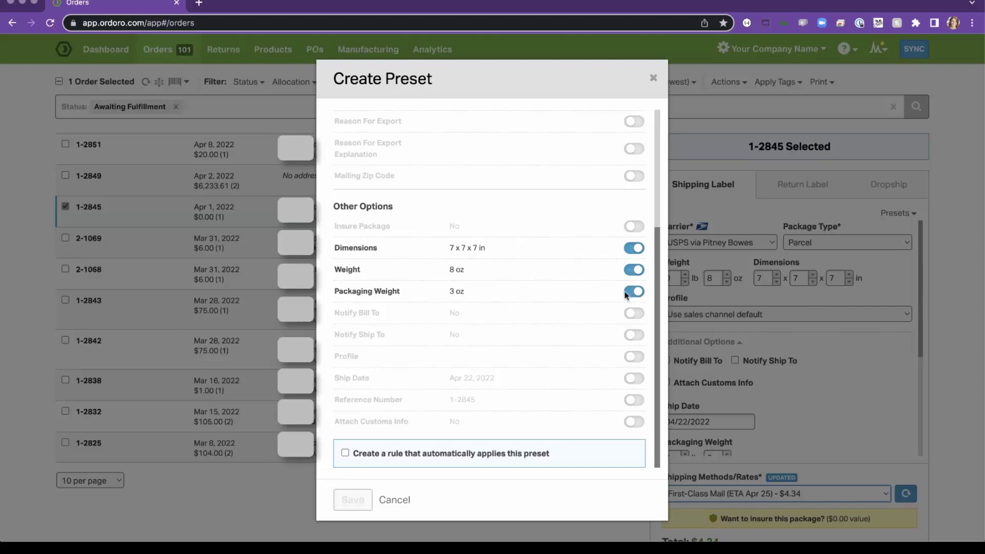
scroll(550, 352, down, 2)
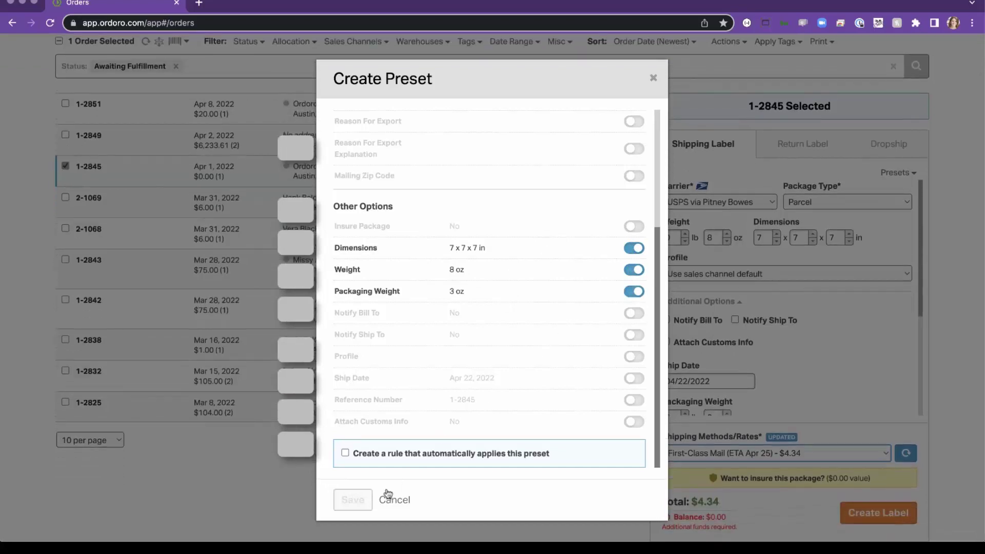
scroll(472, 205, up, 4)
Name the preset 'USPS First Class 7x7x7' and save it.
click(454, 128)
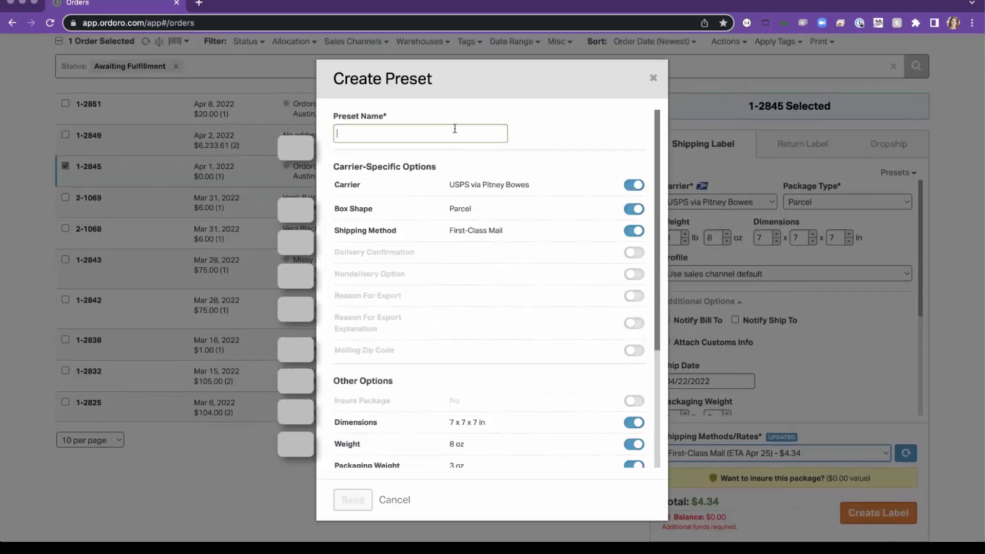
text(USPS First Class)
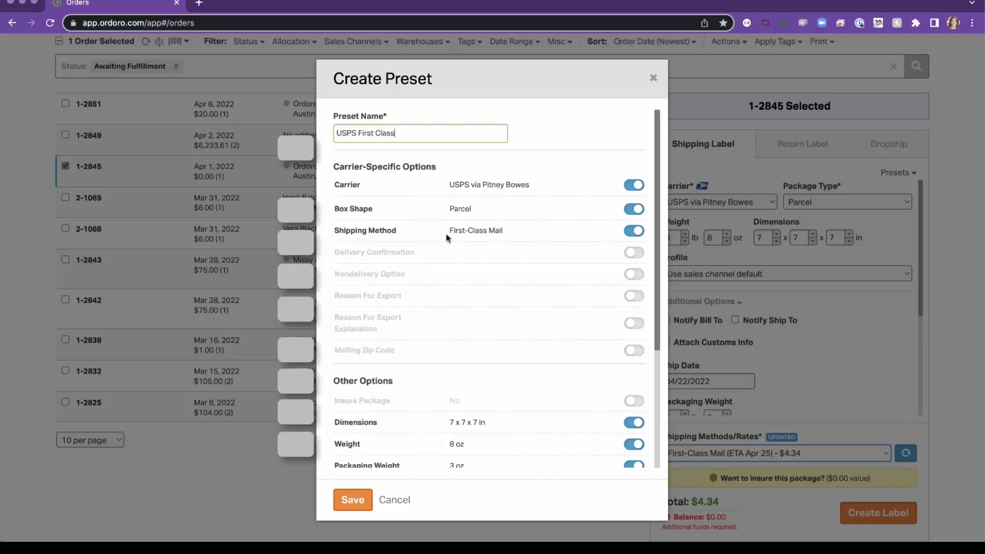
scroll(447, 237, down, 5)
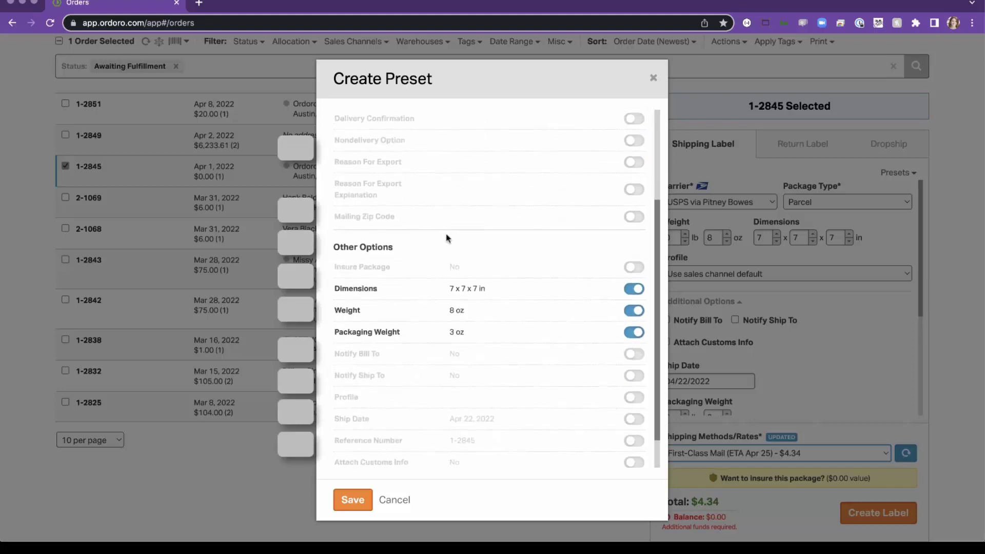
scroll(449, 229, up, 5)
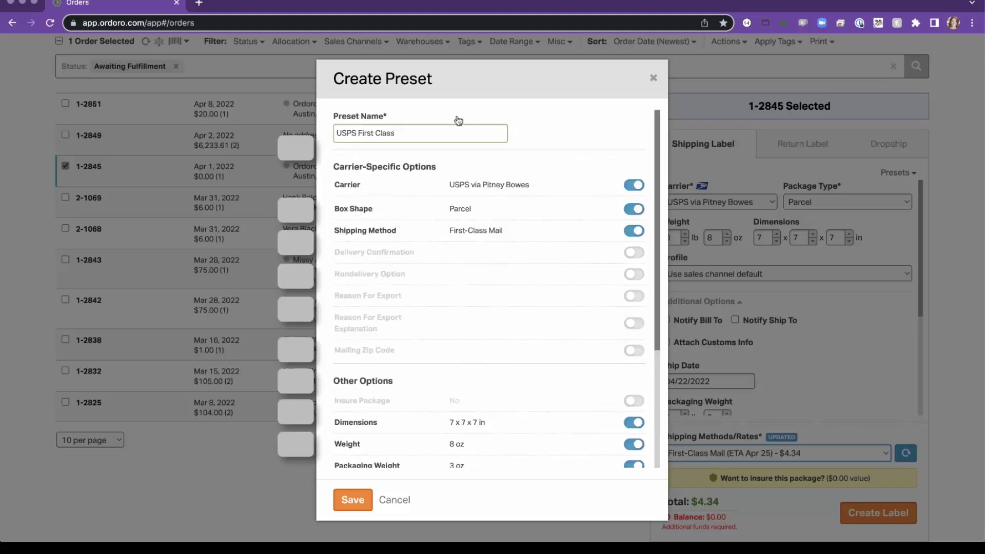
text(7x7x7)
scroll(428, 326, down, 5)
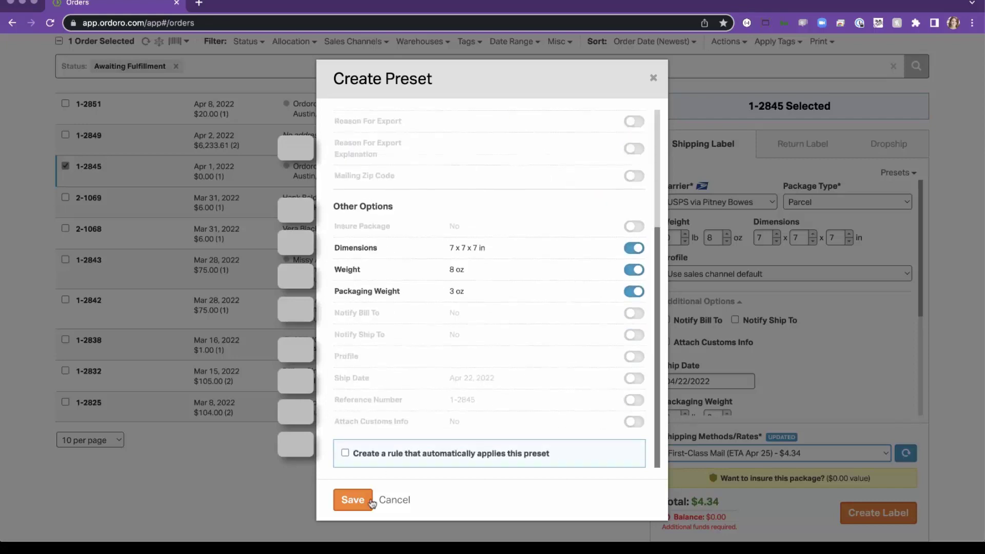
click(351, 501)
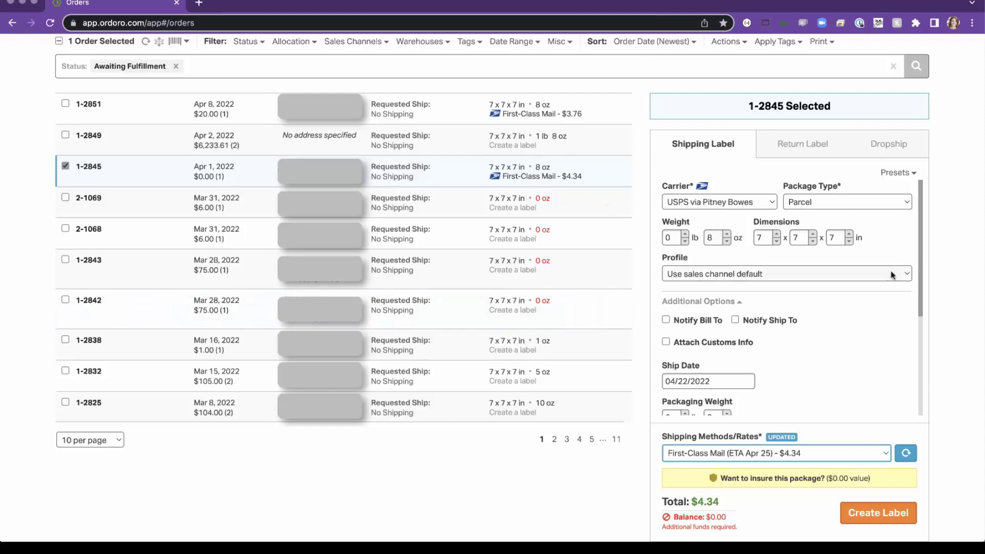
Bulk-apply the USPS First Class 7x7x7 preset to orders including 2-1069 and 2-1068.
click(894, 173)
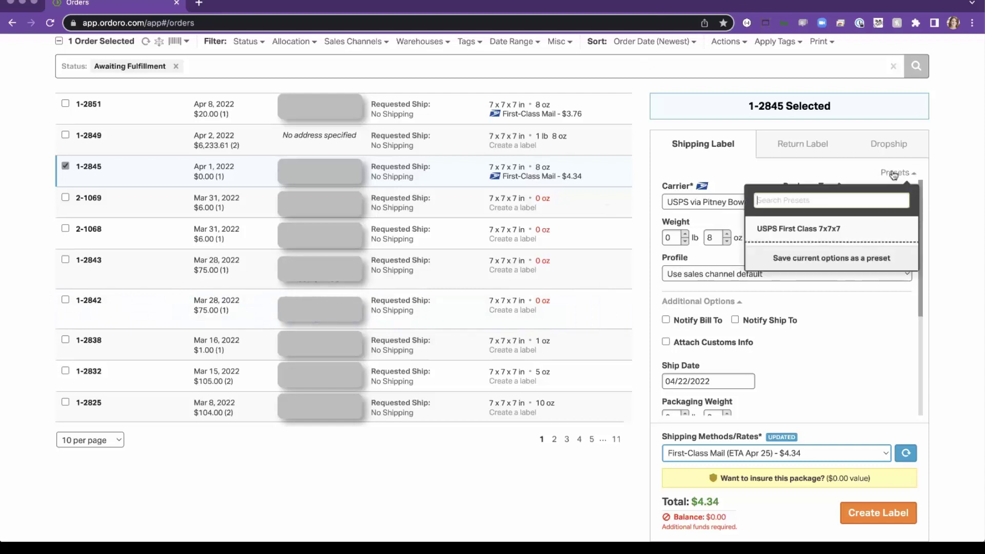
click(940, 225)
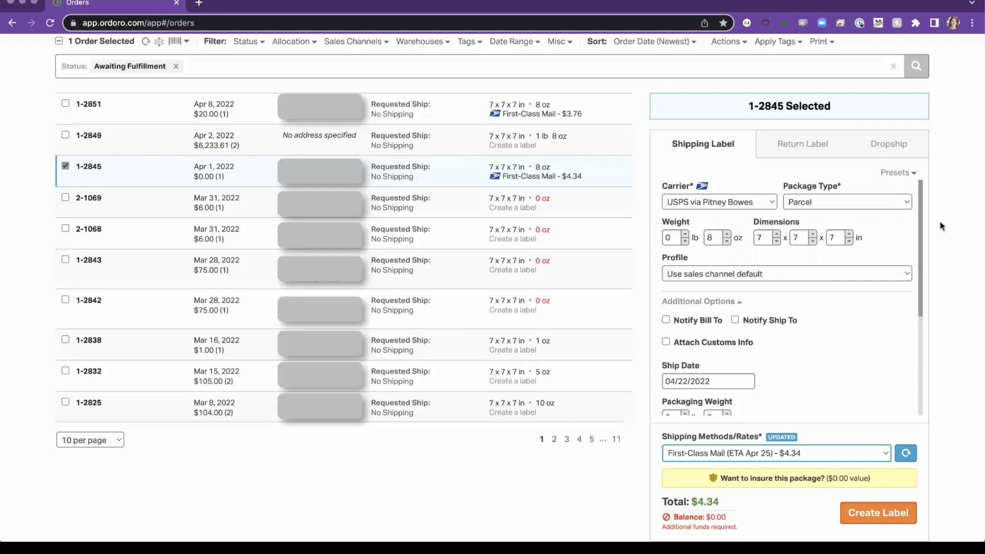
click(65, 198)
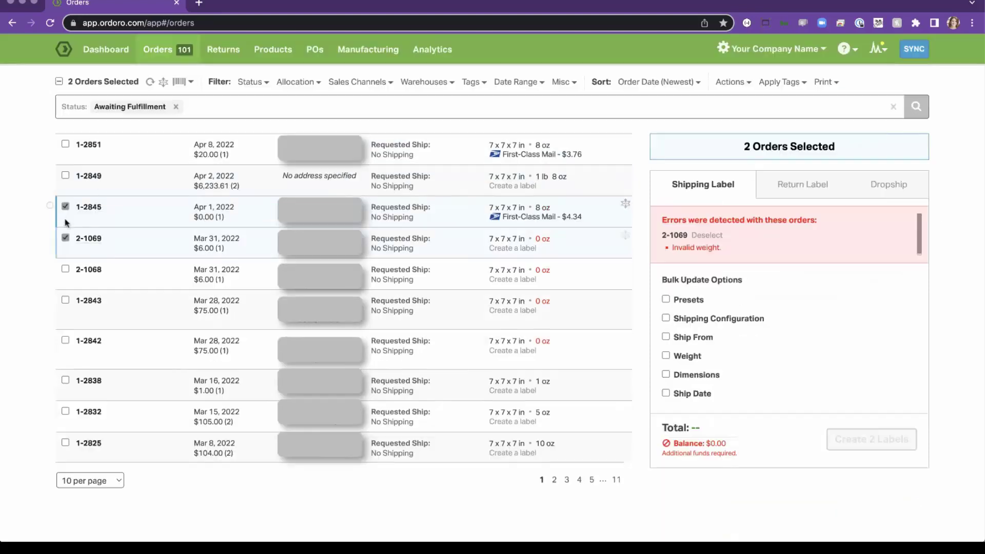
click(65, 269)
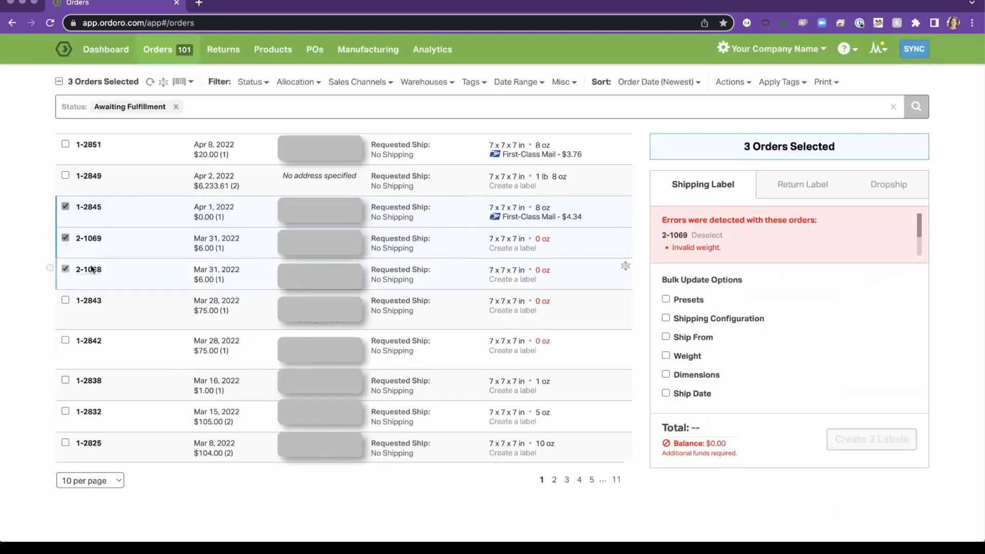
click(684, 303)
click(705, 329)
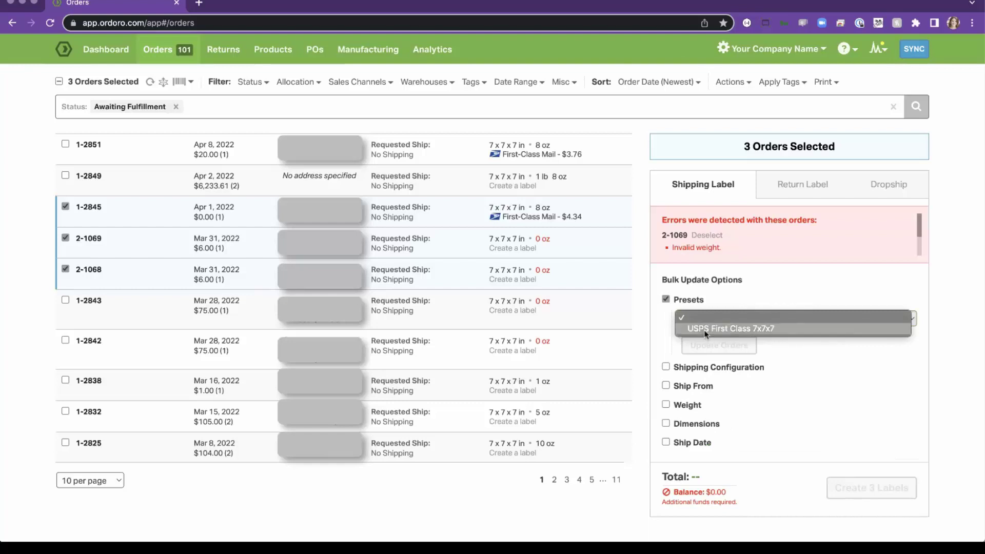
click(713, 324)
click(721, 344)
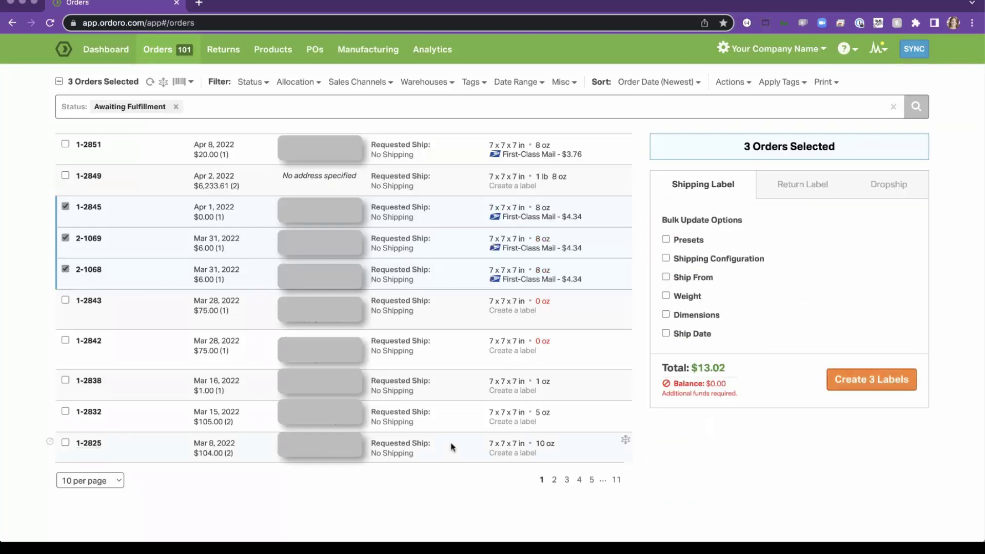
Apply the USPS First Class 7x7x7 preset to order 1-2843 alone.
click(59, 82)
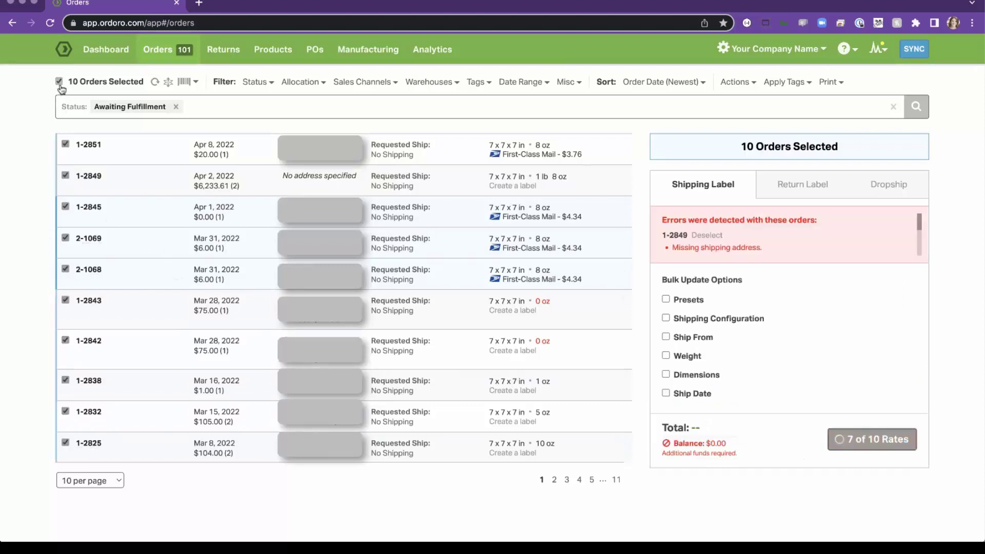
click(59, 82)
click(66, 300)
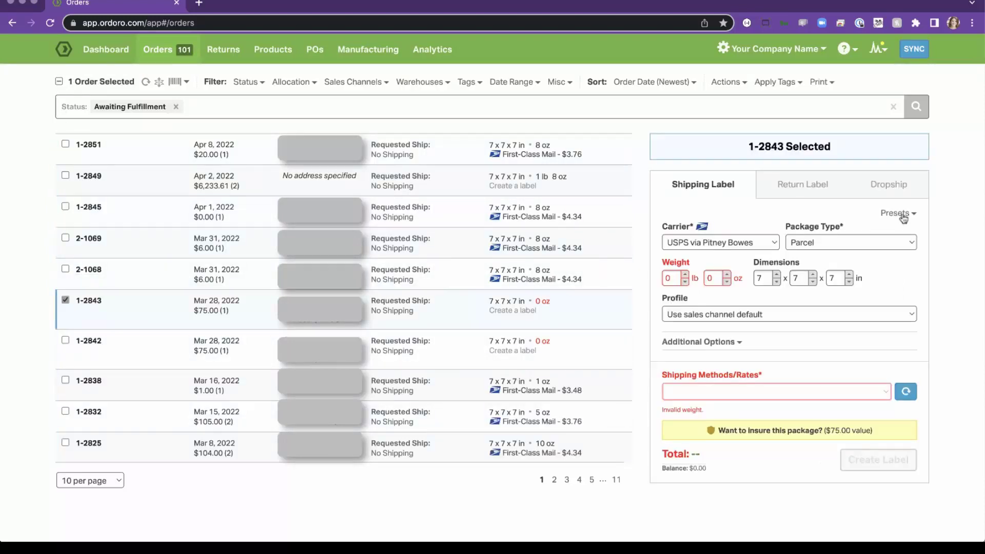
click(896, 213)
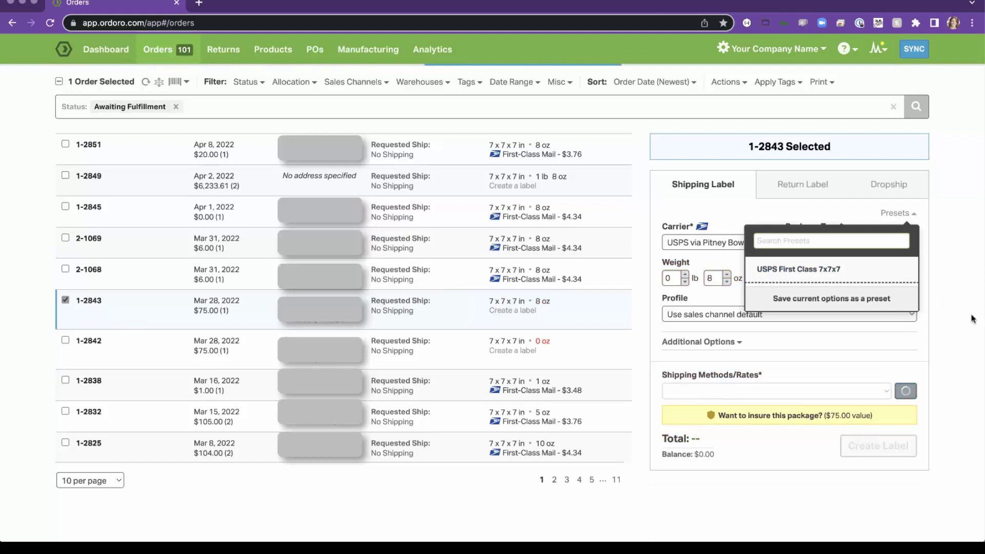
click(852, 273)
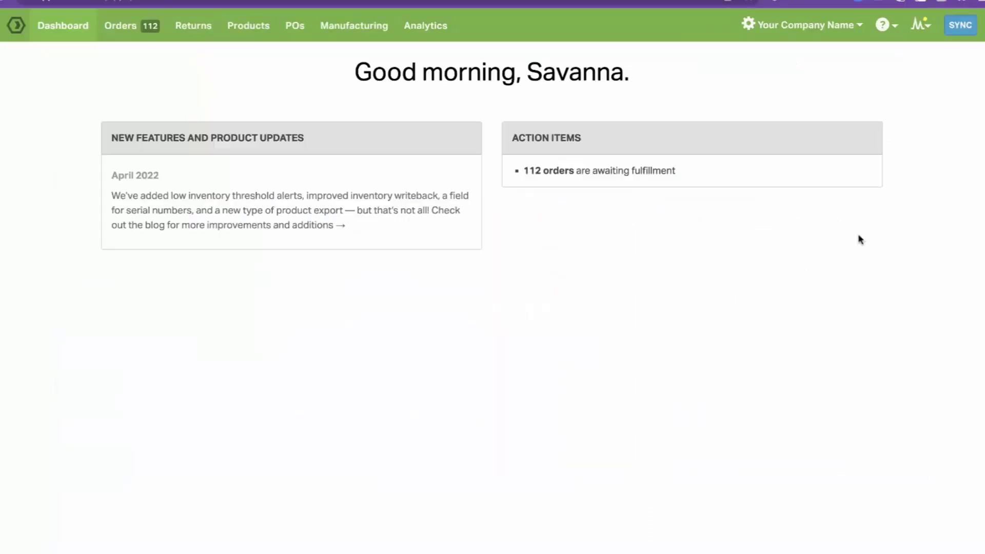
Go to the Automation rules section of Ordoro's Account Settings.
click(819, 30)
click(785, 106)
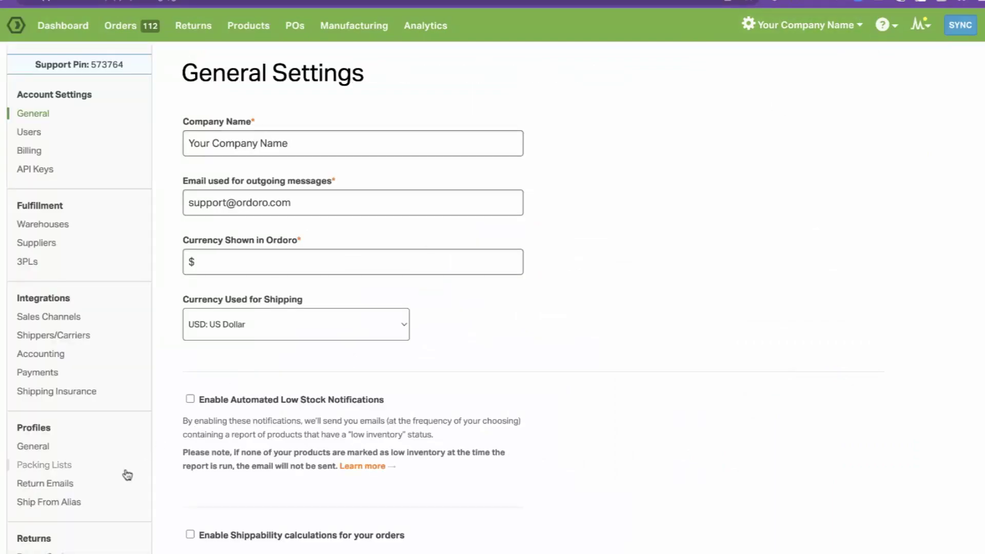
scroll(125, 473, down, 5)
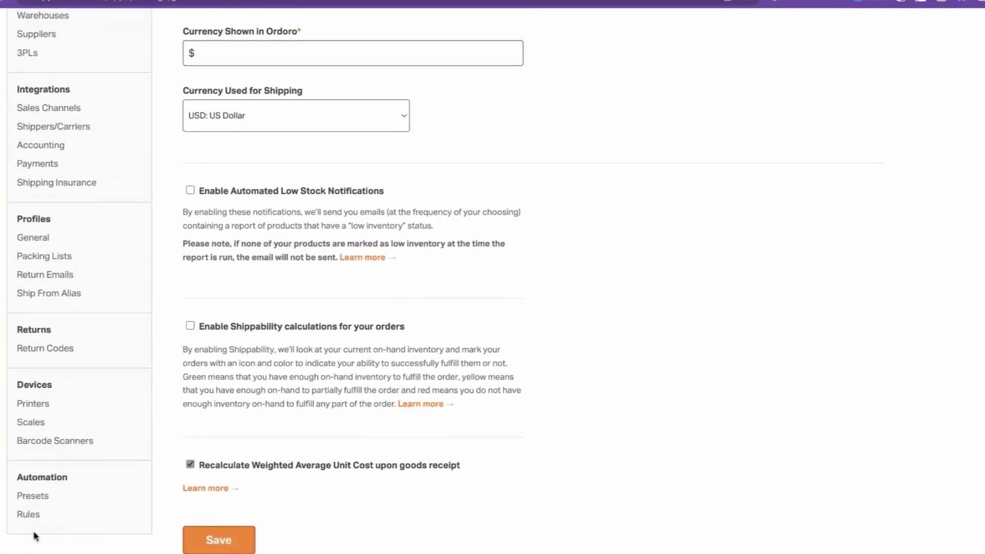
click(32, 517)
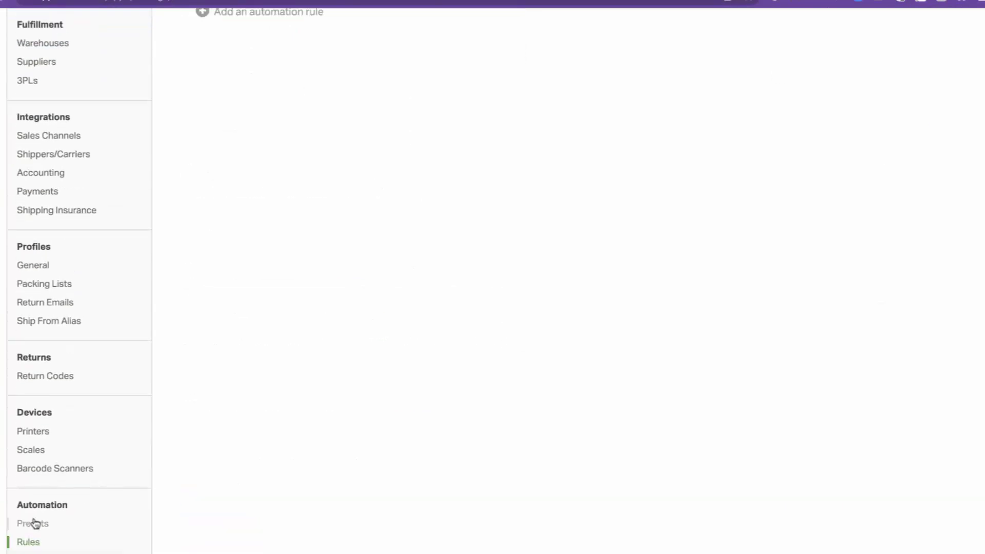
scroll(199, 423, up, 2)
scroll(259, 171, up, 2)
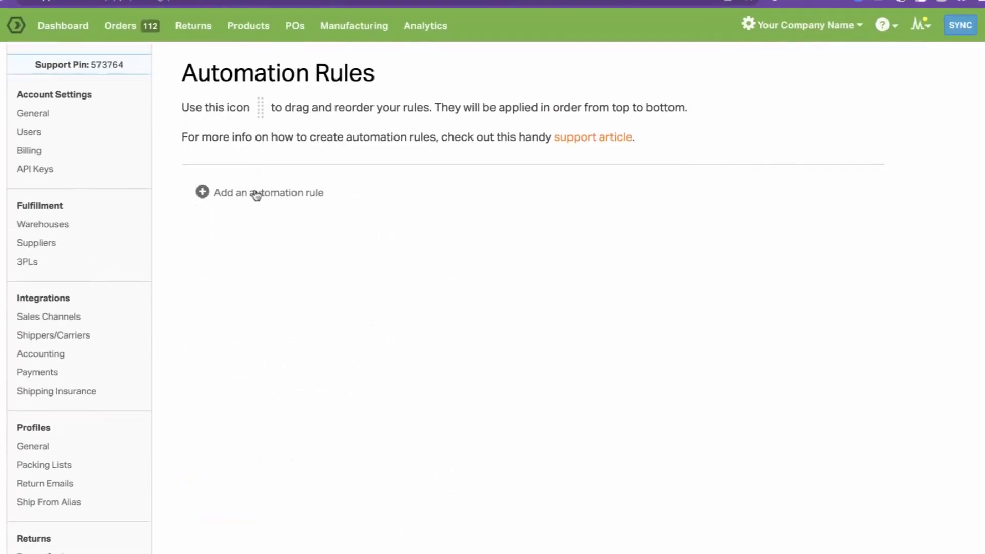
Add and save a rule: Free Shipping orders get the USPS First Class 7x7x7 preset.
click(254, 191)
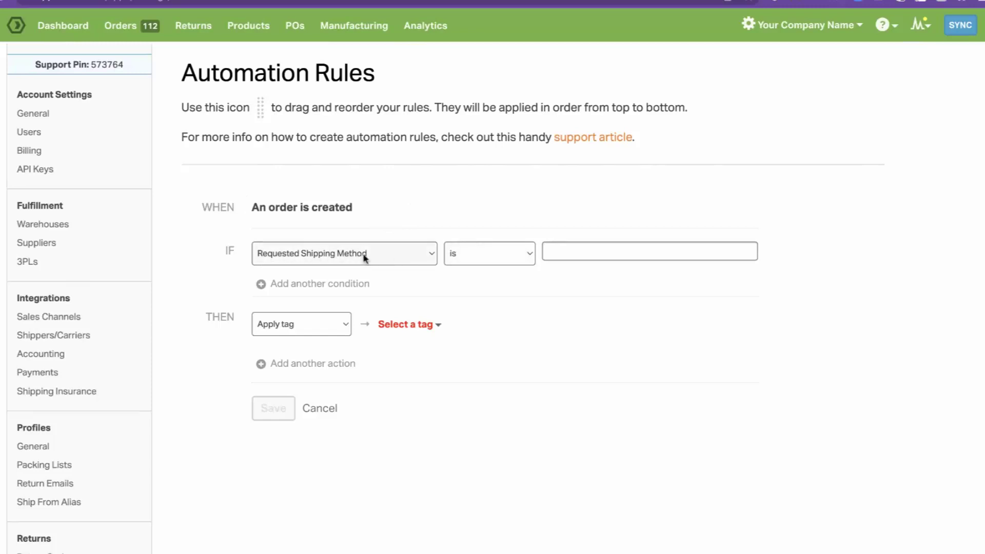
click(610, 252)
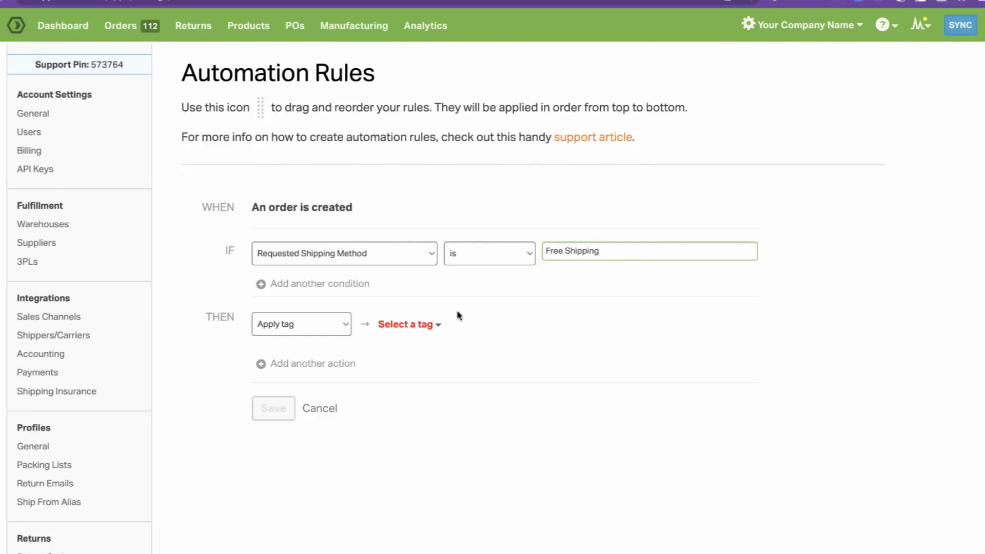
click(307, 327)
click(304, 335)
click(412, 326)
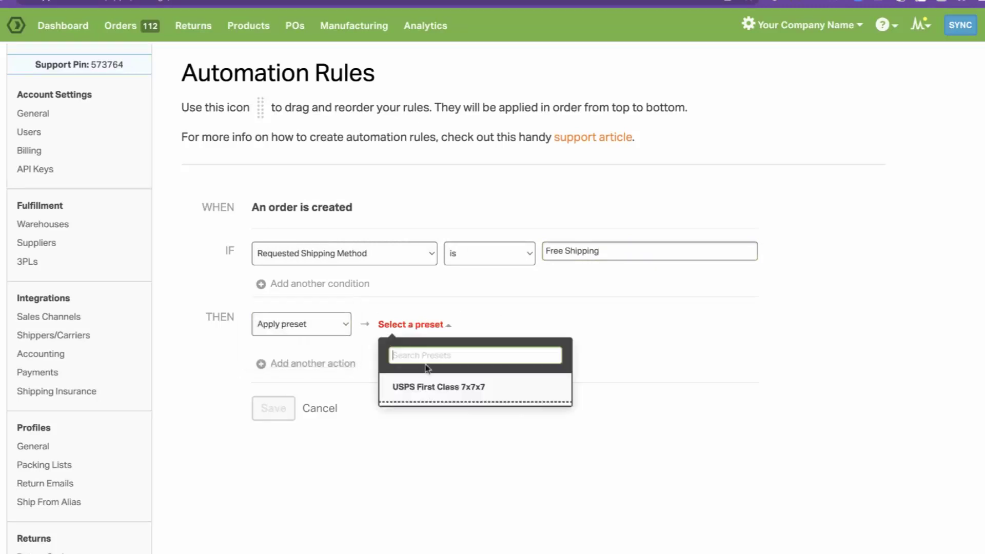
click(430, 388)
click(650, 374)
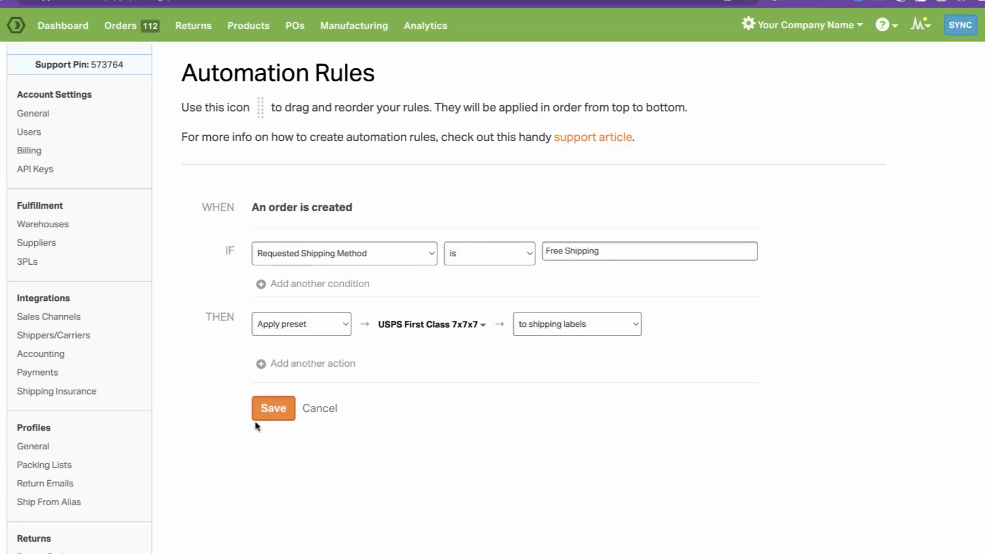
click(273, 408)
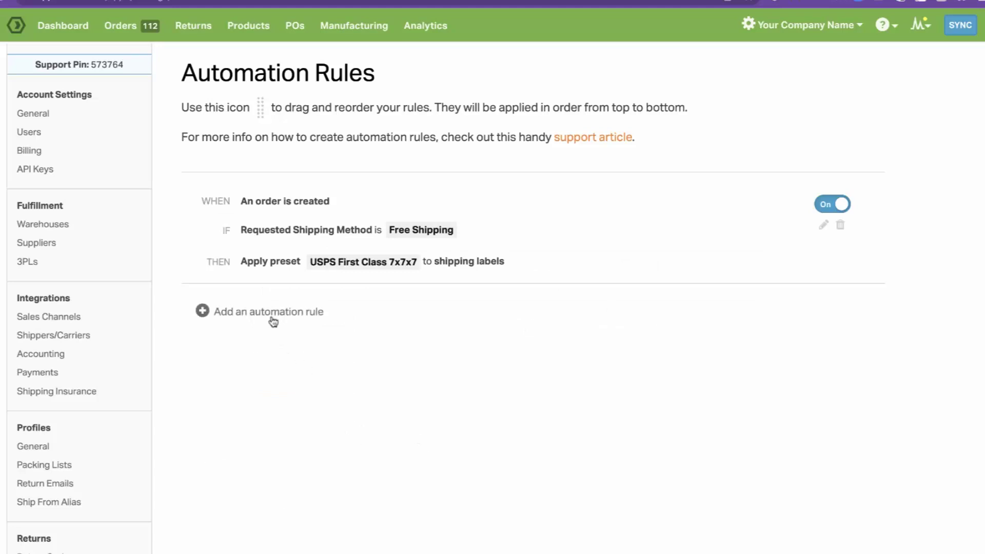
Start a second rule and browse its condition fields and actions without changing anything.
click(270, 316)
scroll(305, 389, down, 3)
click(342, 259)
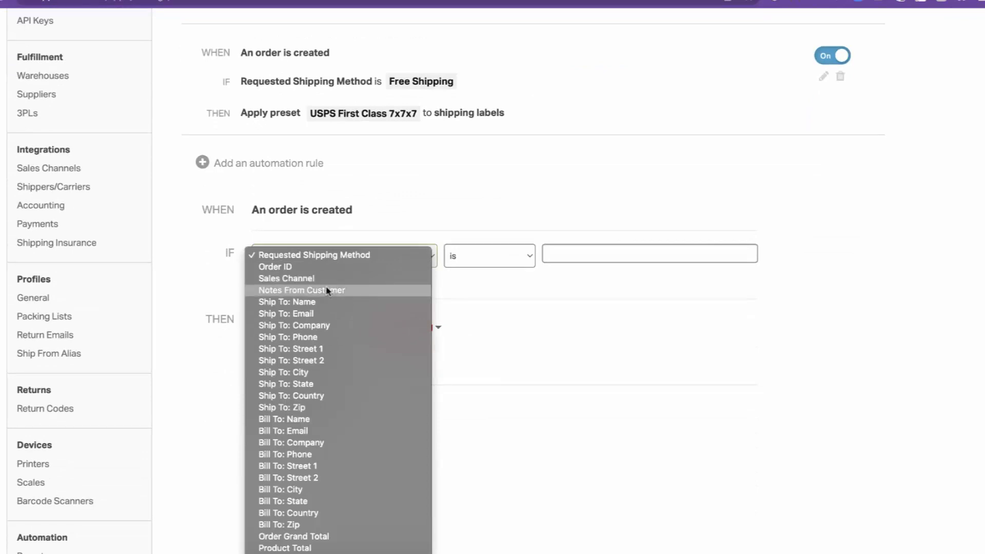
scroll(334, 375, down, 5)
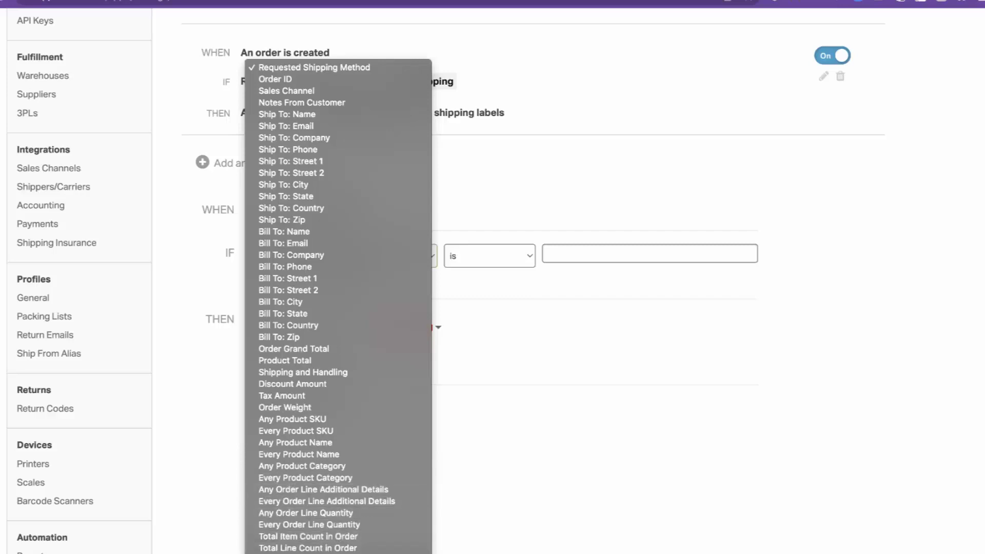
click(554, 379)
click(287, 327)
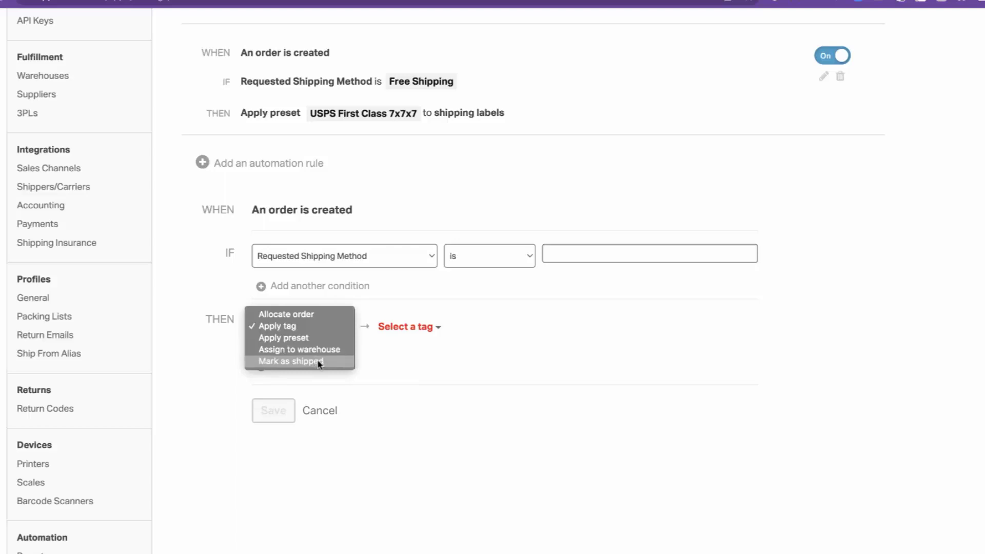
click(417, 365)
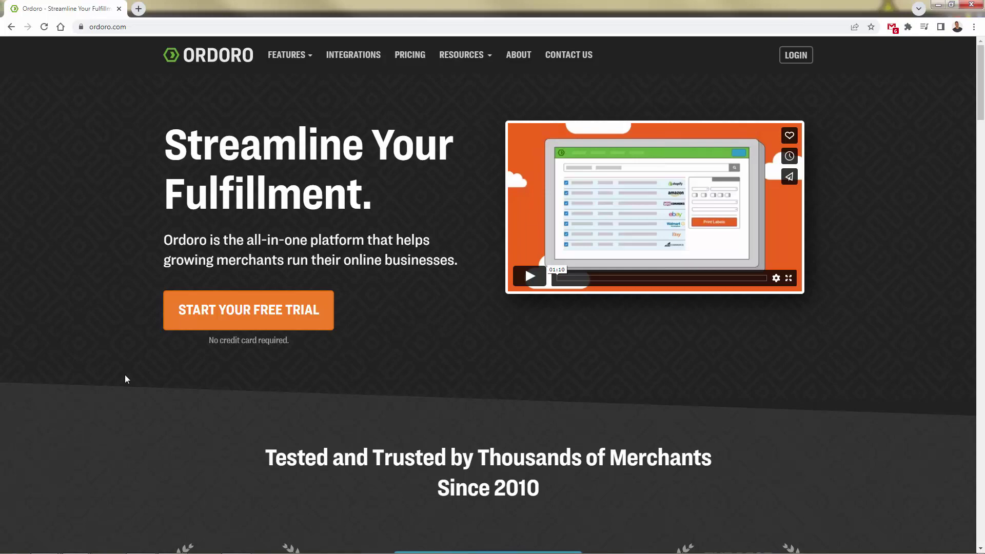
Scroll through the Ordoro site to compare the Starter, Express, Pro and Enterprise plans' features.
scroll(125, 375, down, 3)
scroll(125, 375, down, 12)
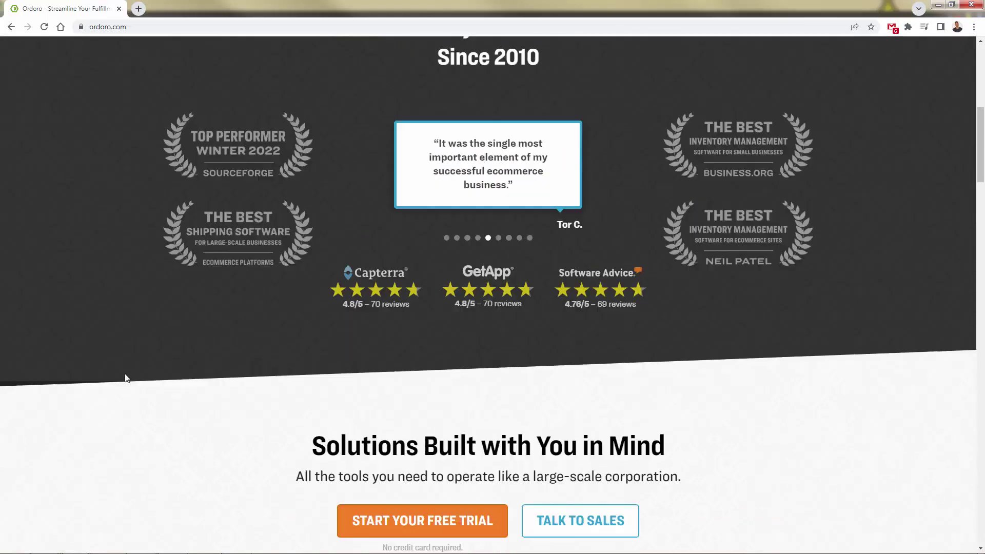
scroll(127, 378, down, 6)
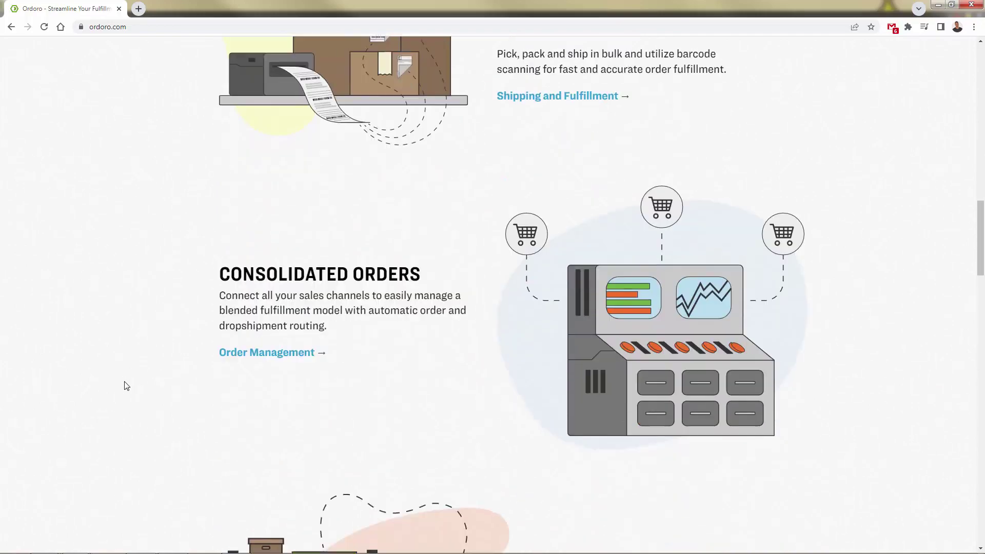
scroll(123, 393, down, 6)
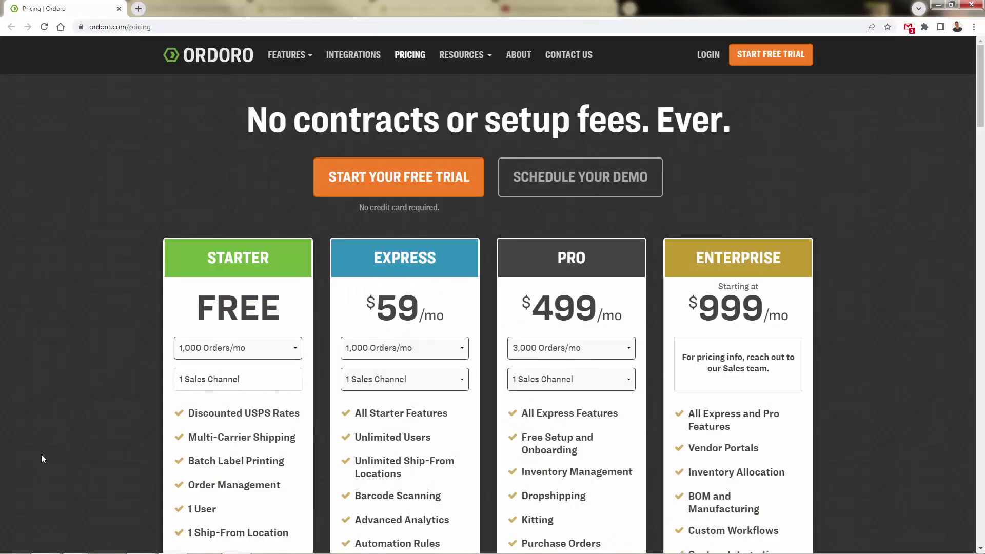
scroll(42, 458, down, 1)
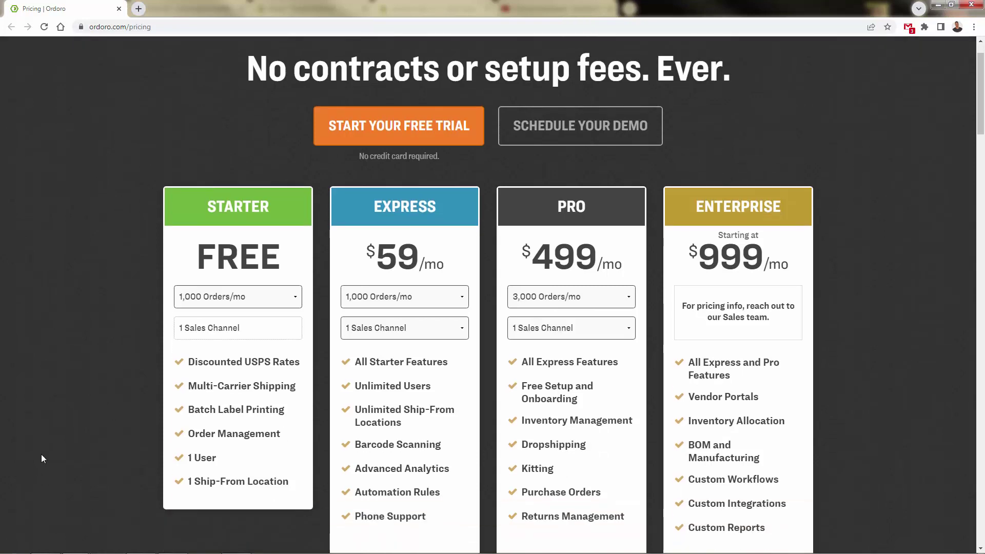
scroll(42, 458, down, 1)
scroll(43, 458, down, 2)
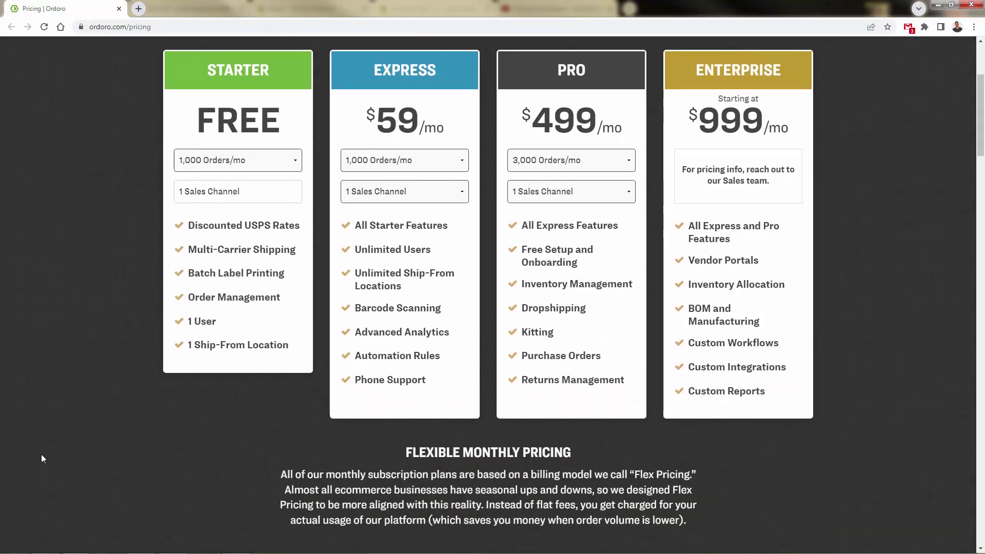
scroll(42, 458, down, 9)
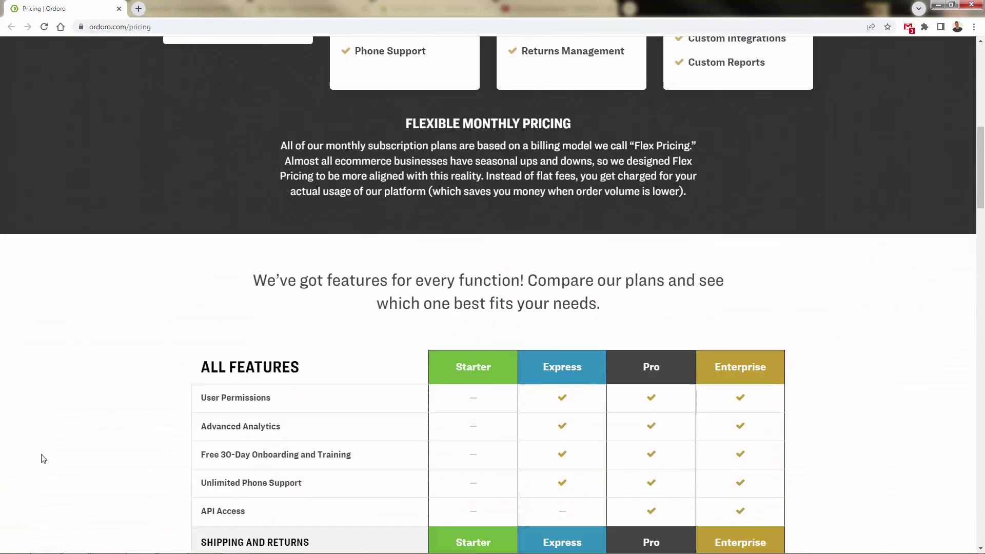
scroll(43, 459, down, 3)
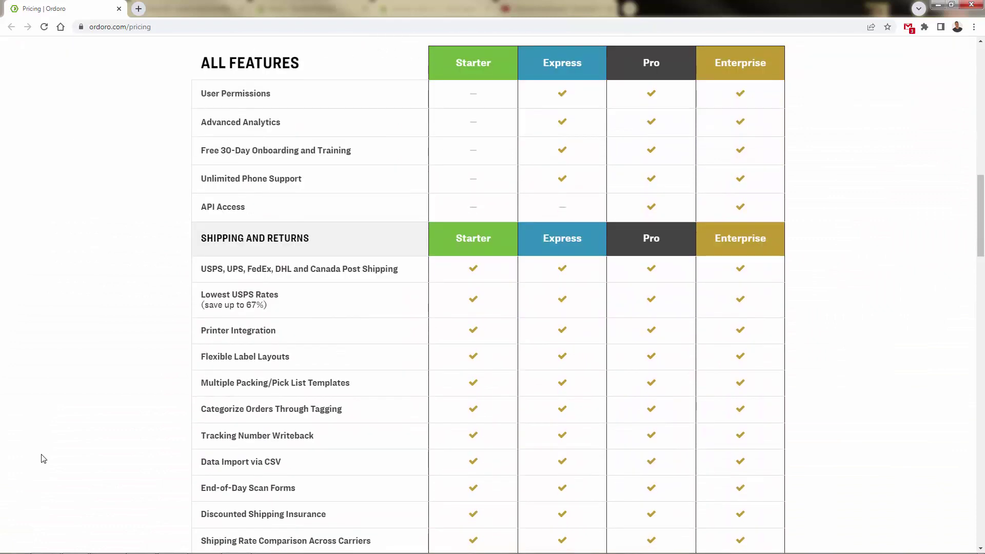
scroll(43, 458, down, 7)
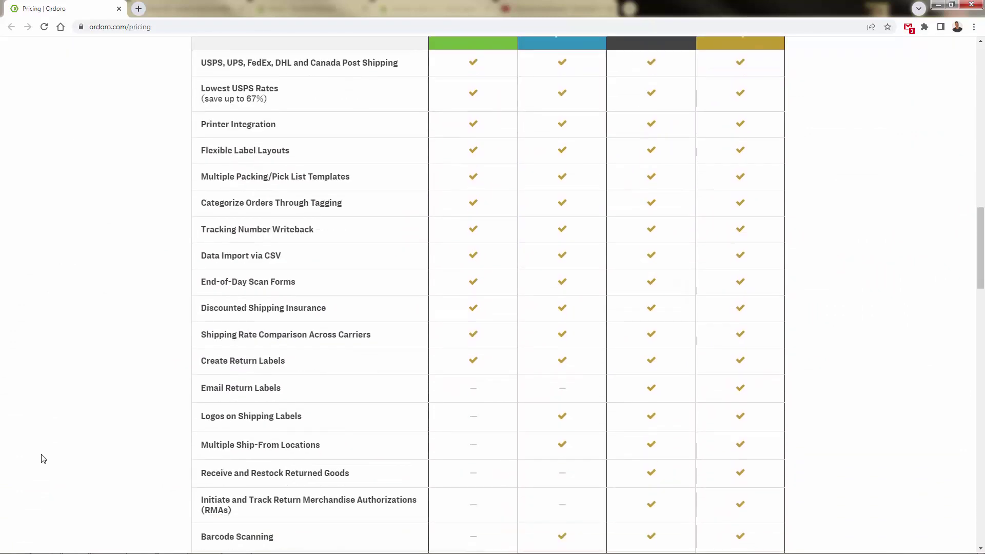
scroll(43, 458, down, 8)
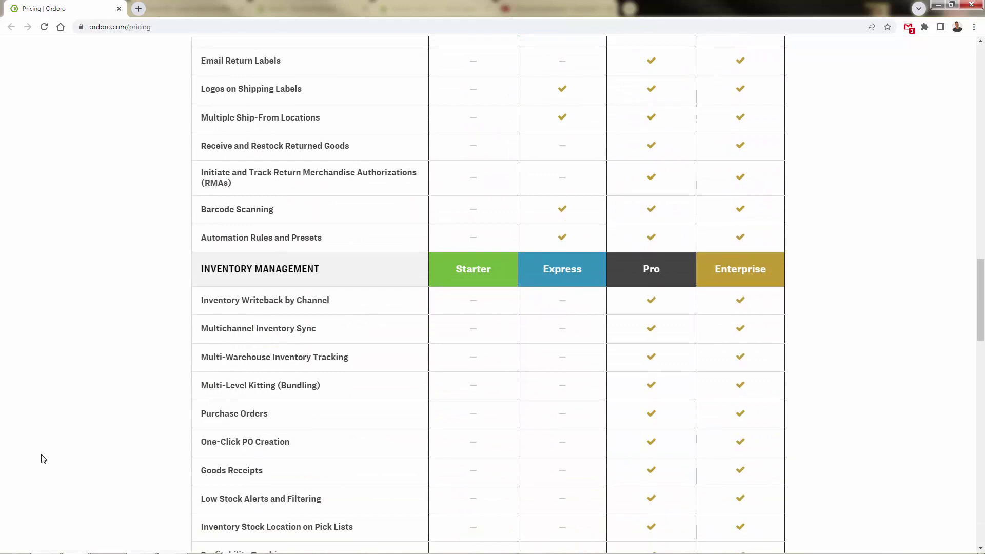
scroll(43, 458, down, 3)
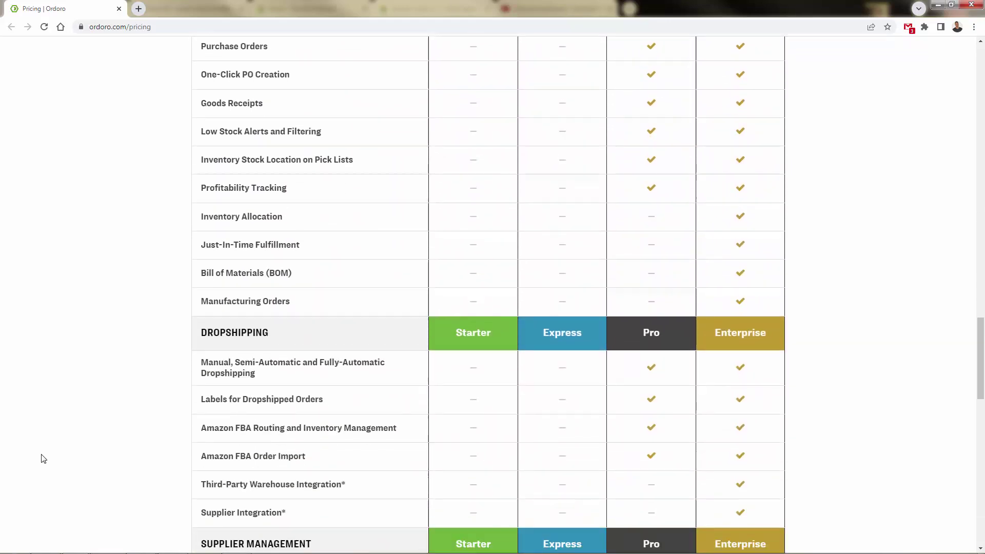
scroll(740, 369, down, 7)
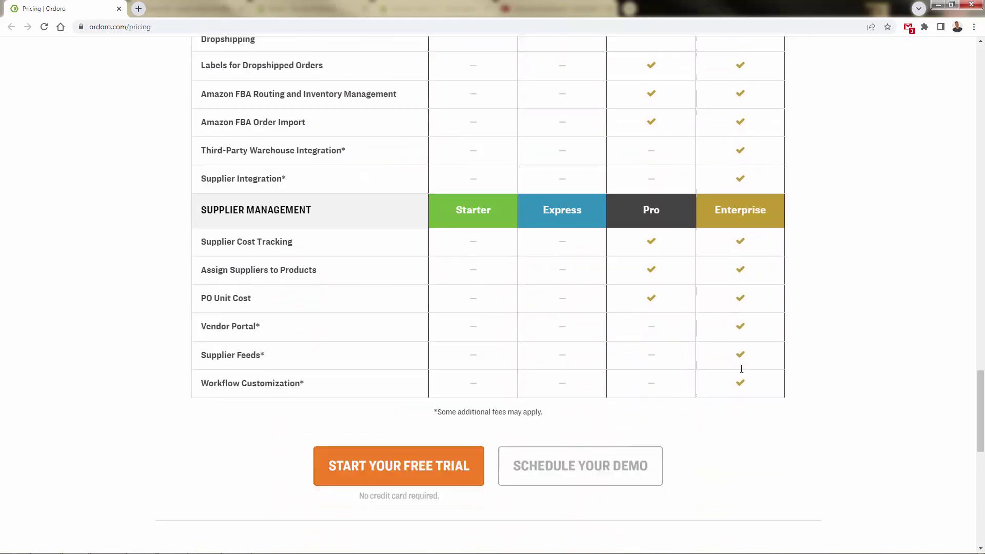